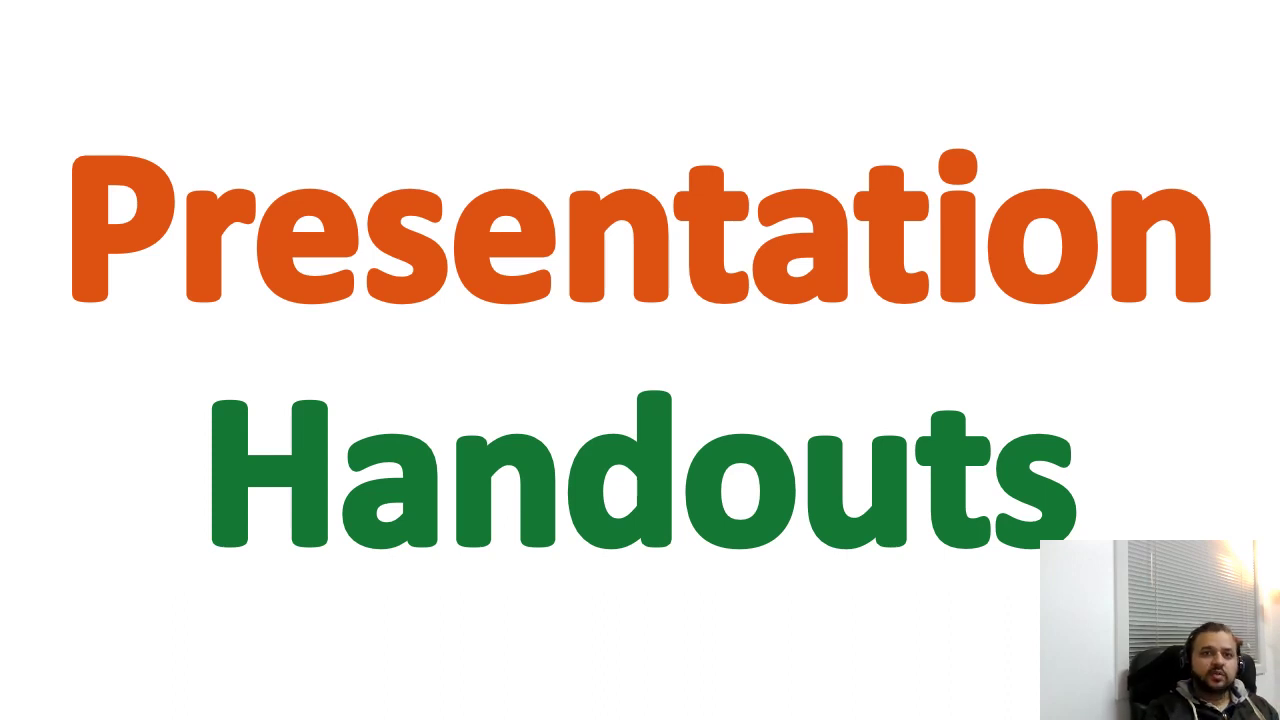
- End the slide show and return to the Presentation Handouts deck in Normal view
key("Escape")
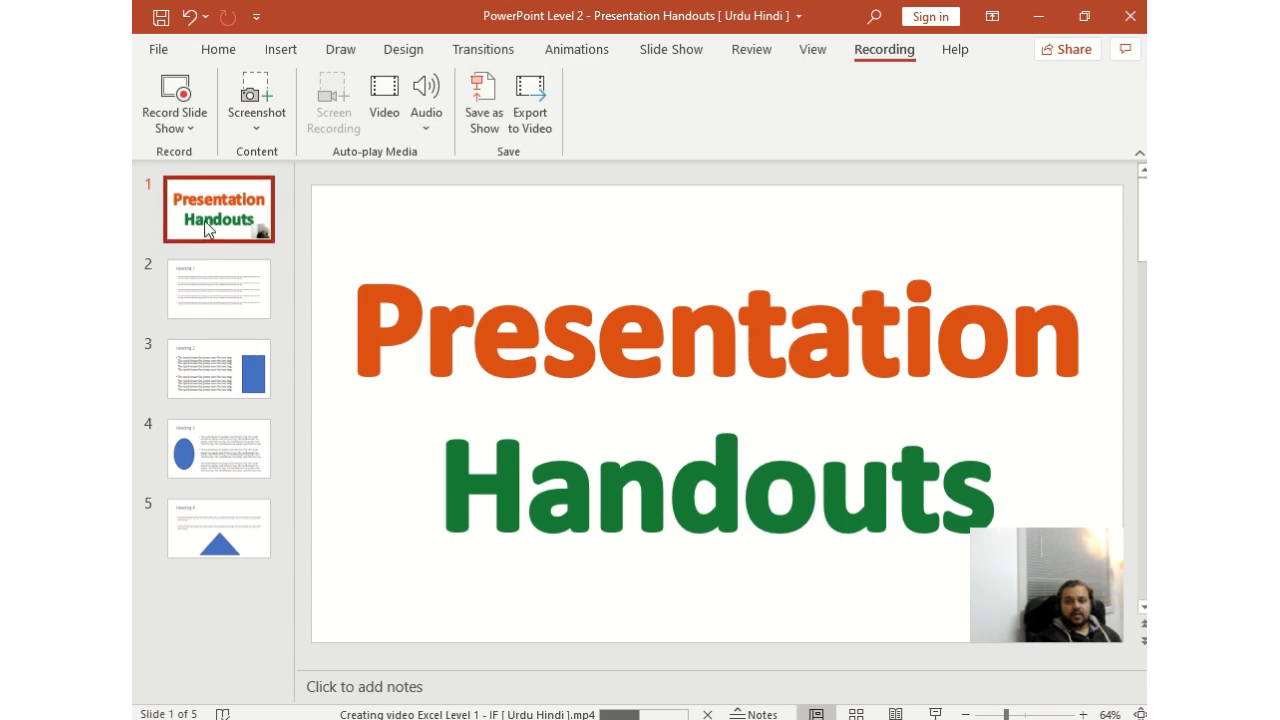
- Step through the Heading 1, 2 and 3 slides and stop on the Heading 4 triangle slide
key("Down")
key("Down")
left_click(213, 450)
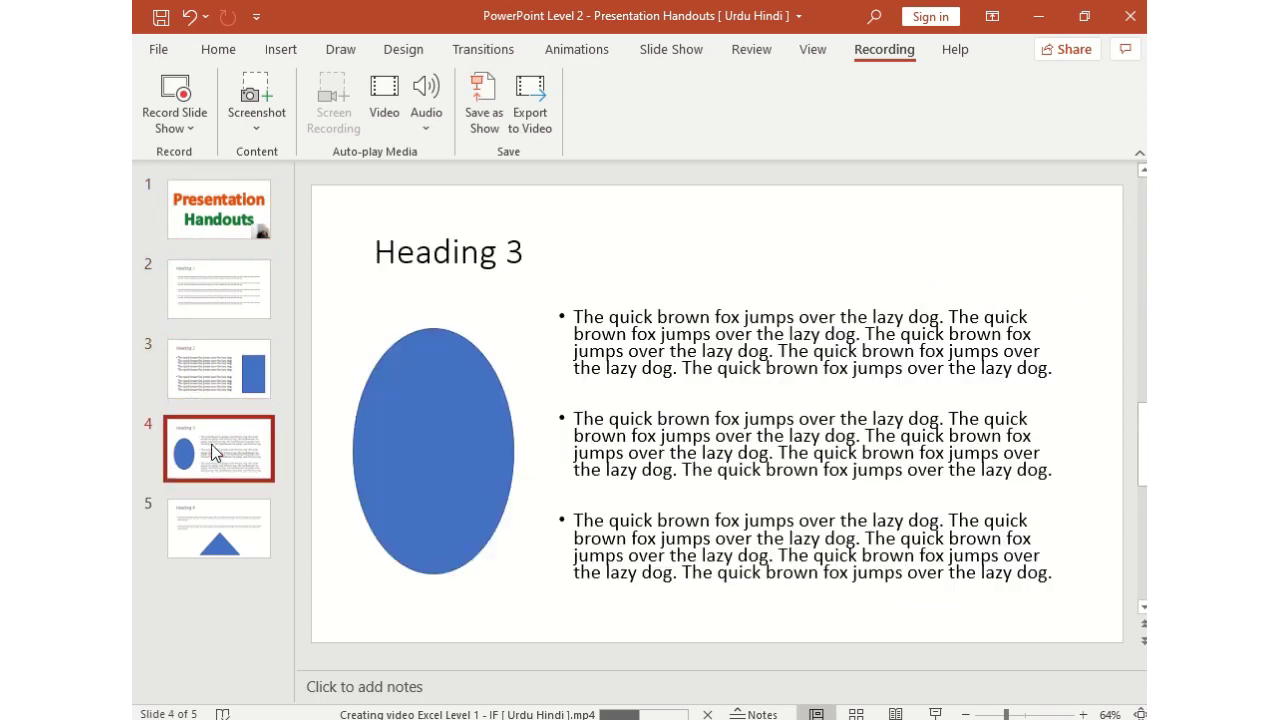
left_click(224, 304)
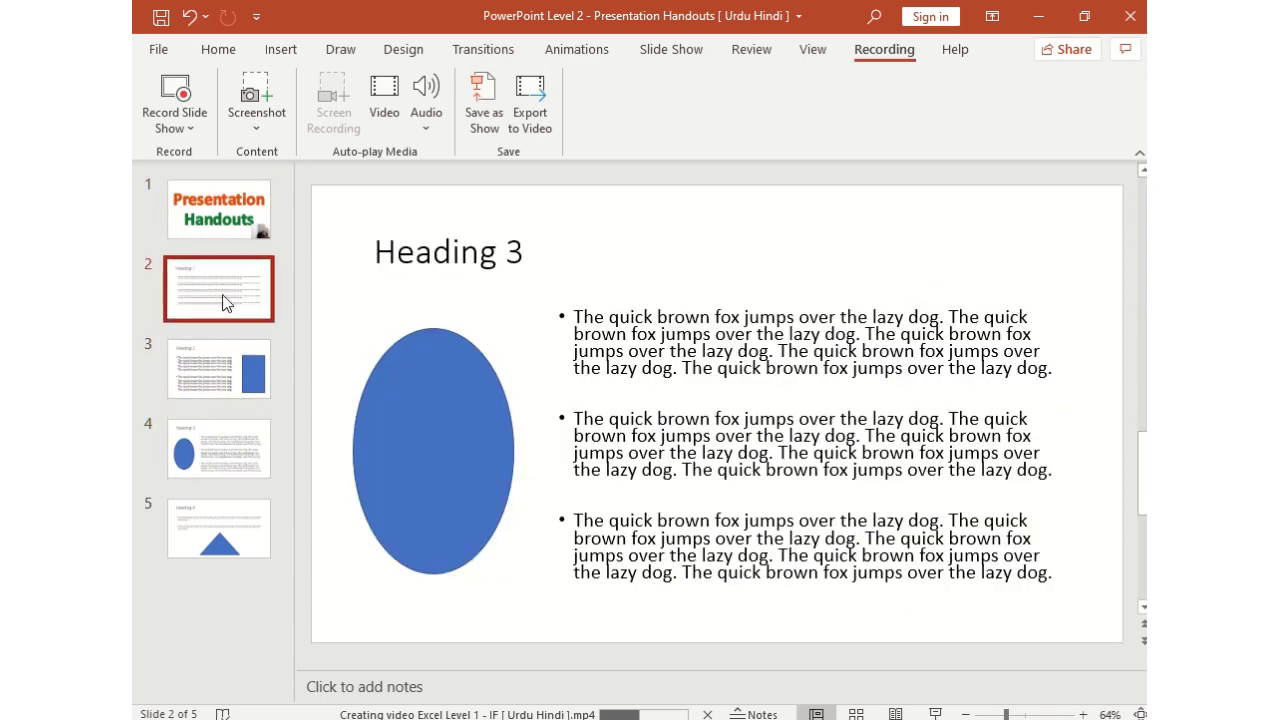
left_click(242, 403)
left_click(232, 462)
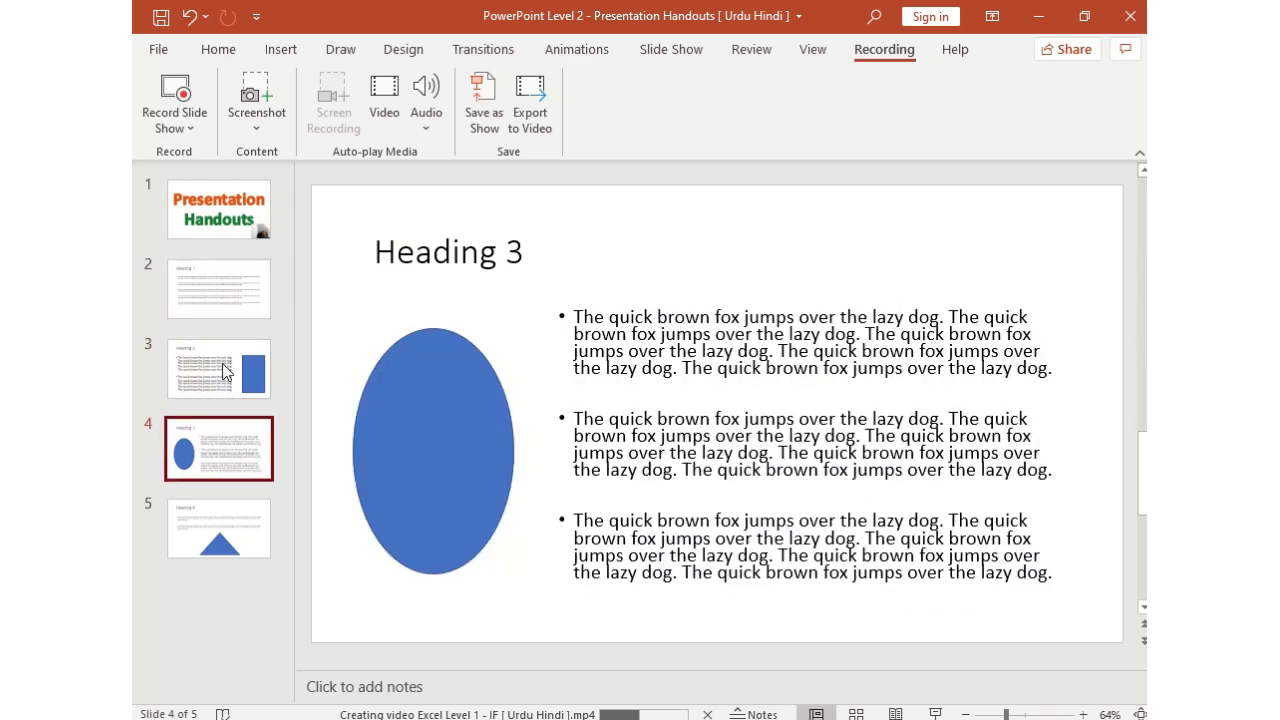
left_click(213, 302)
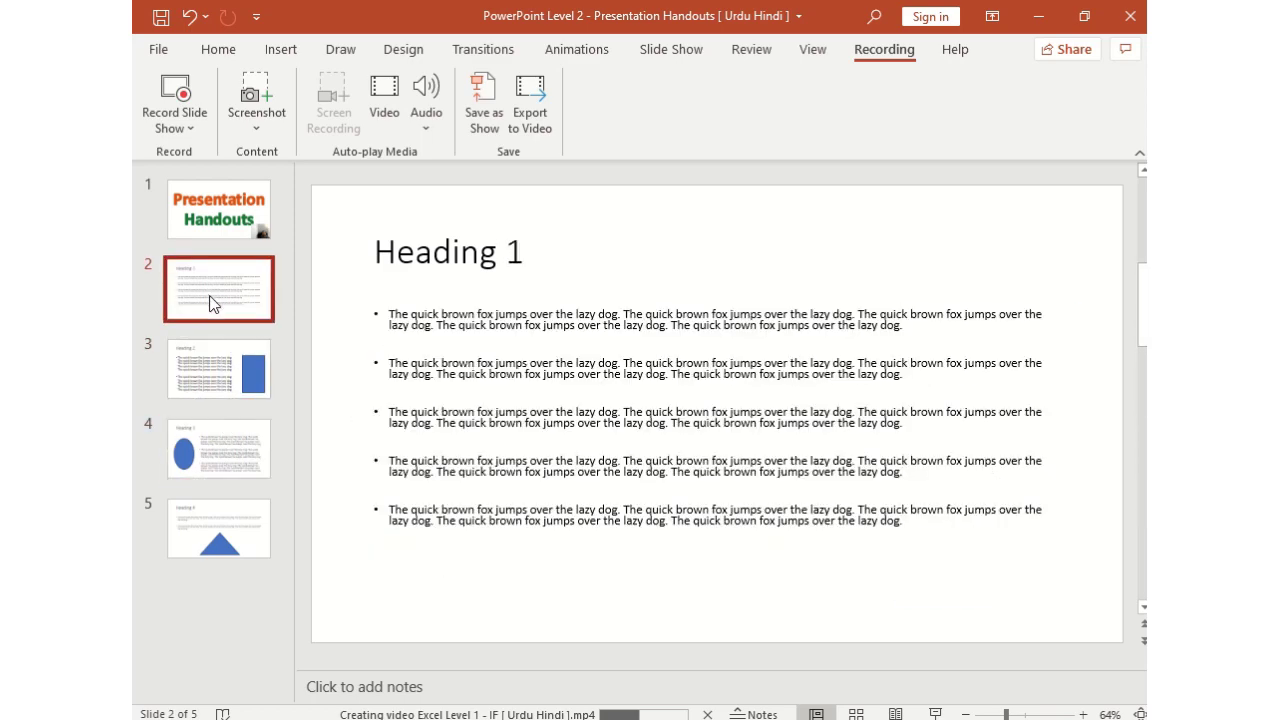
left_click(229, 389)
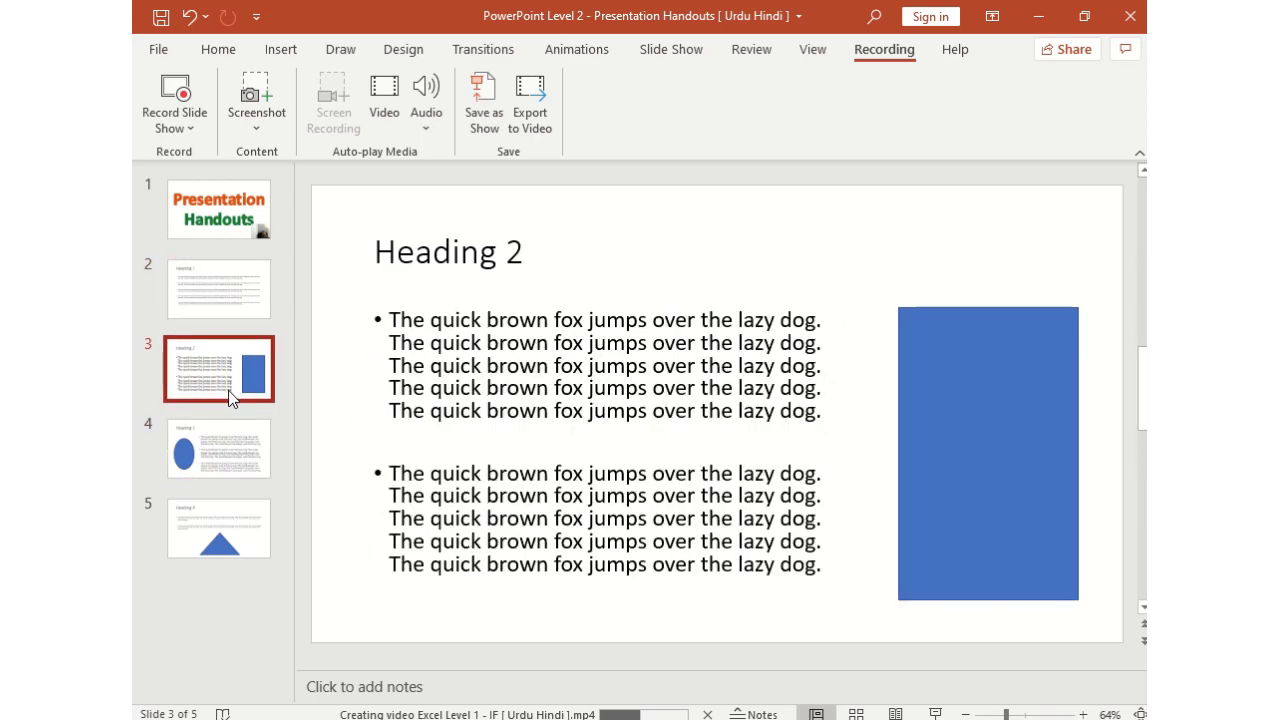
left_click(214, 460)
left_click(232, 530)
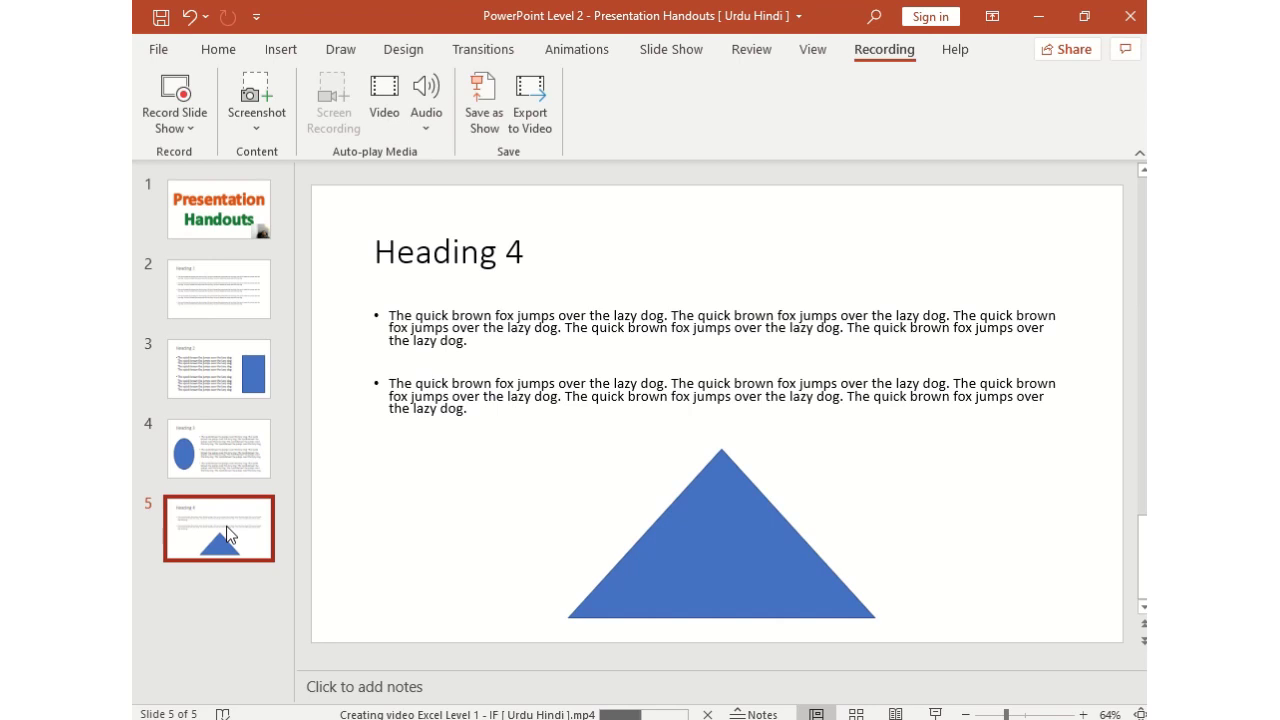
- Go to File > Print and expand the Print All Slides range options
left_click(157, 55)
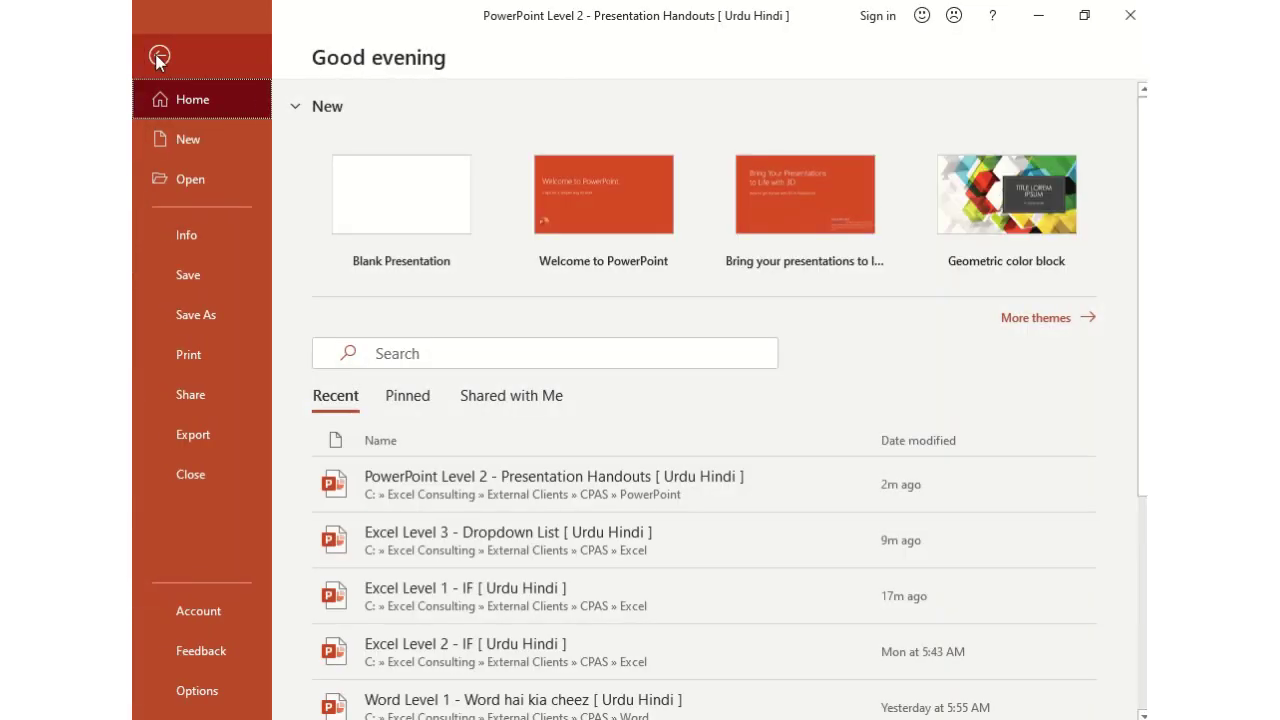
left_click(220, 362)
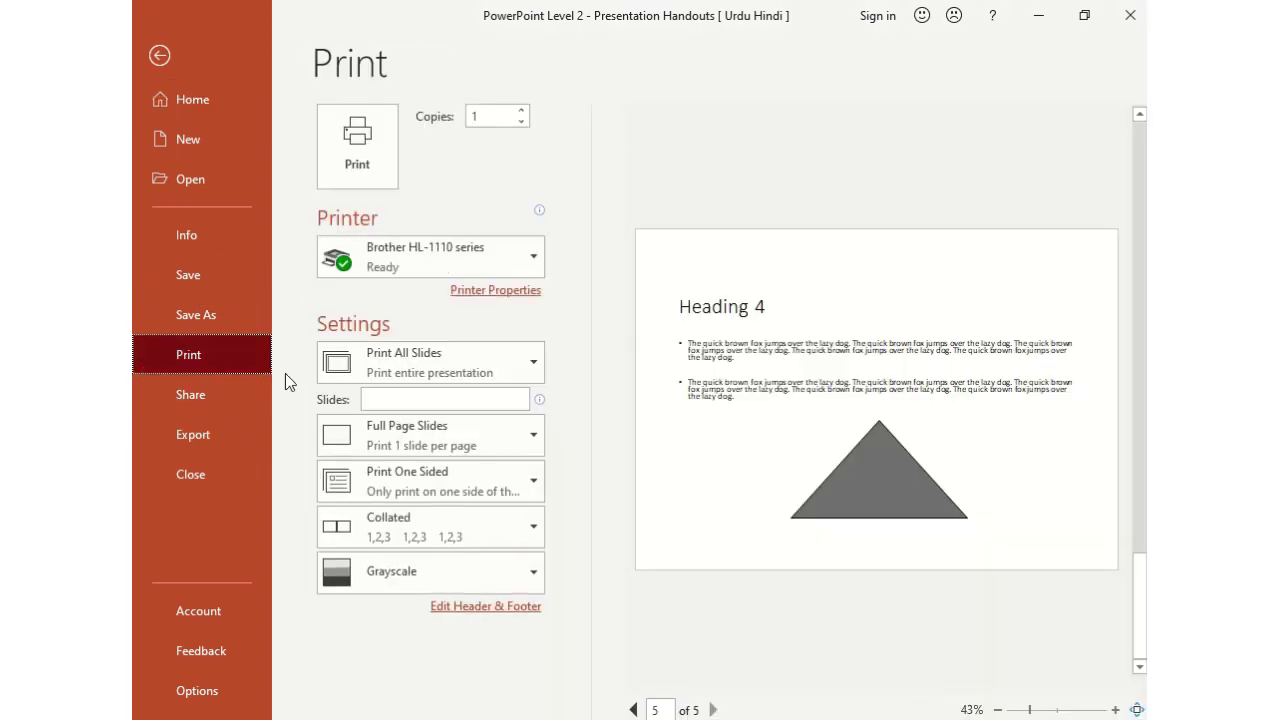
left_click(420, 362)
left_click(416, 363)
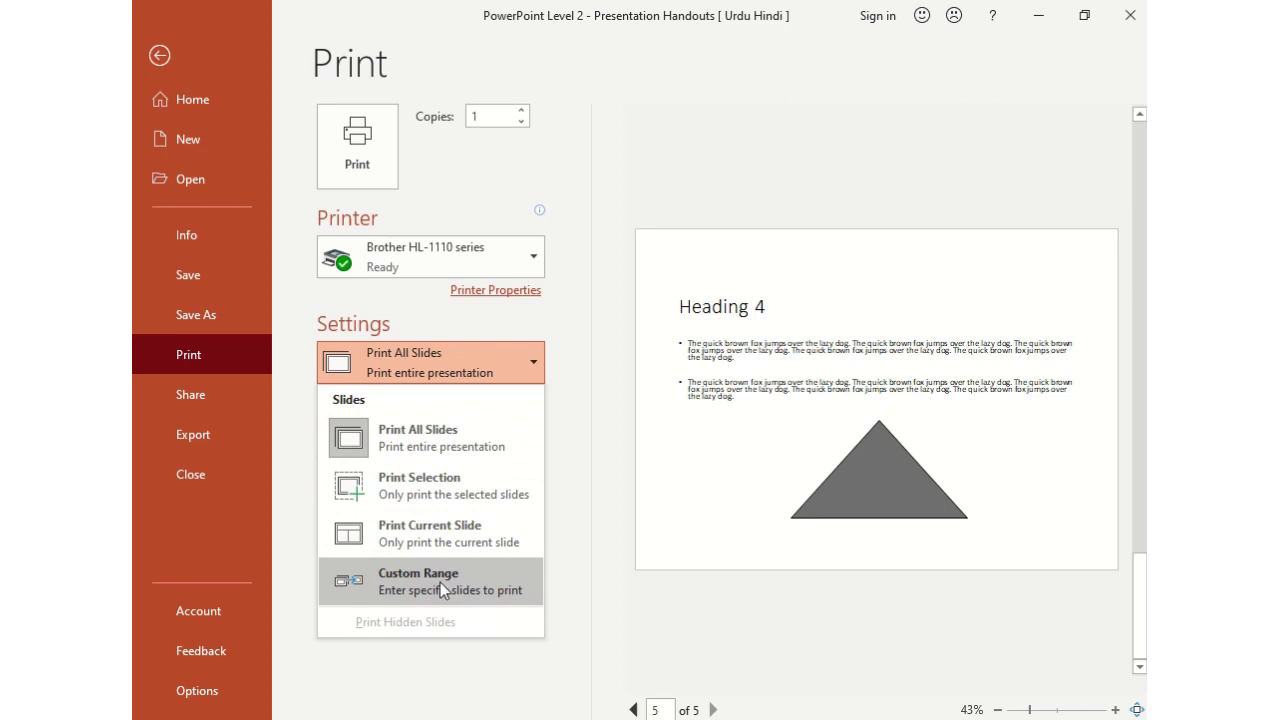
- Change the print layout from Full Page Slides to Handouts with 1 Slide per page
left_click(408, 359)
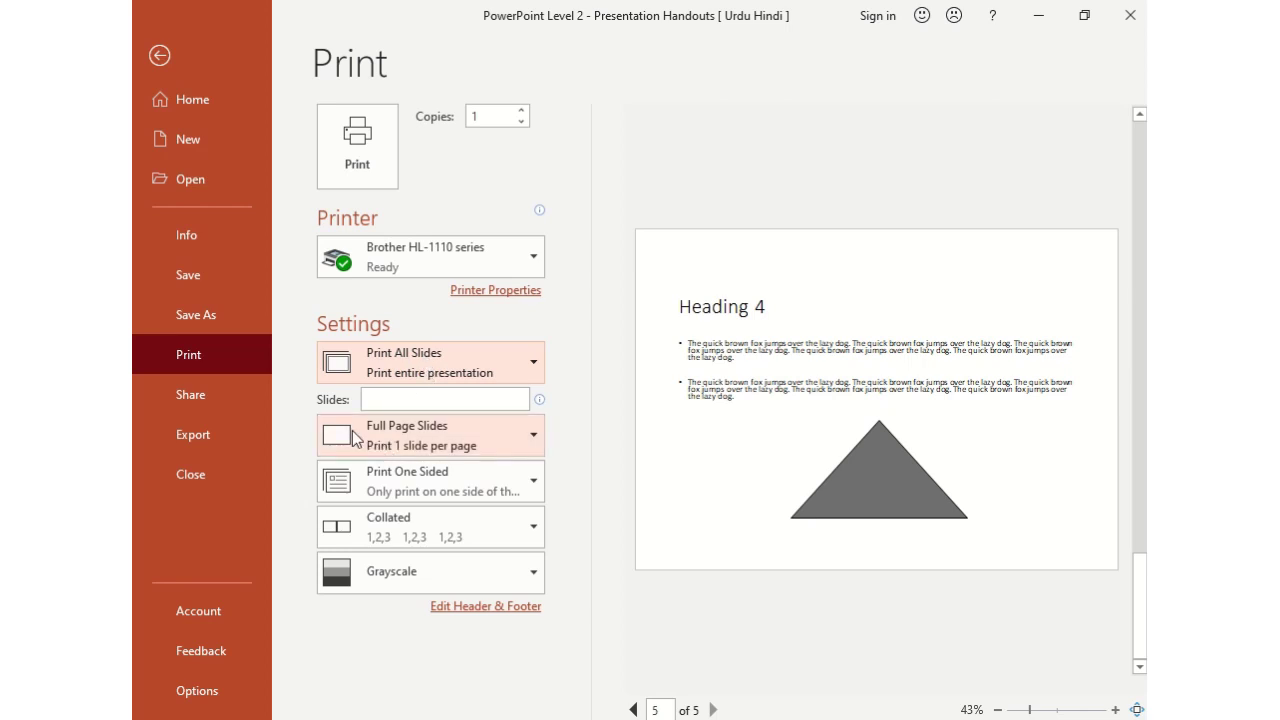
left_click(425, 455)
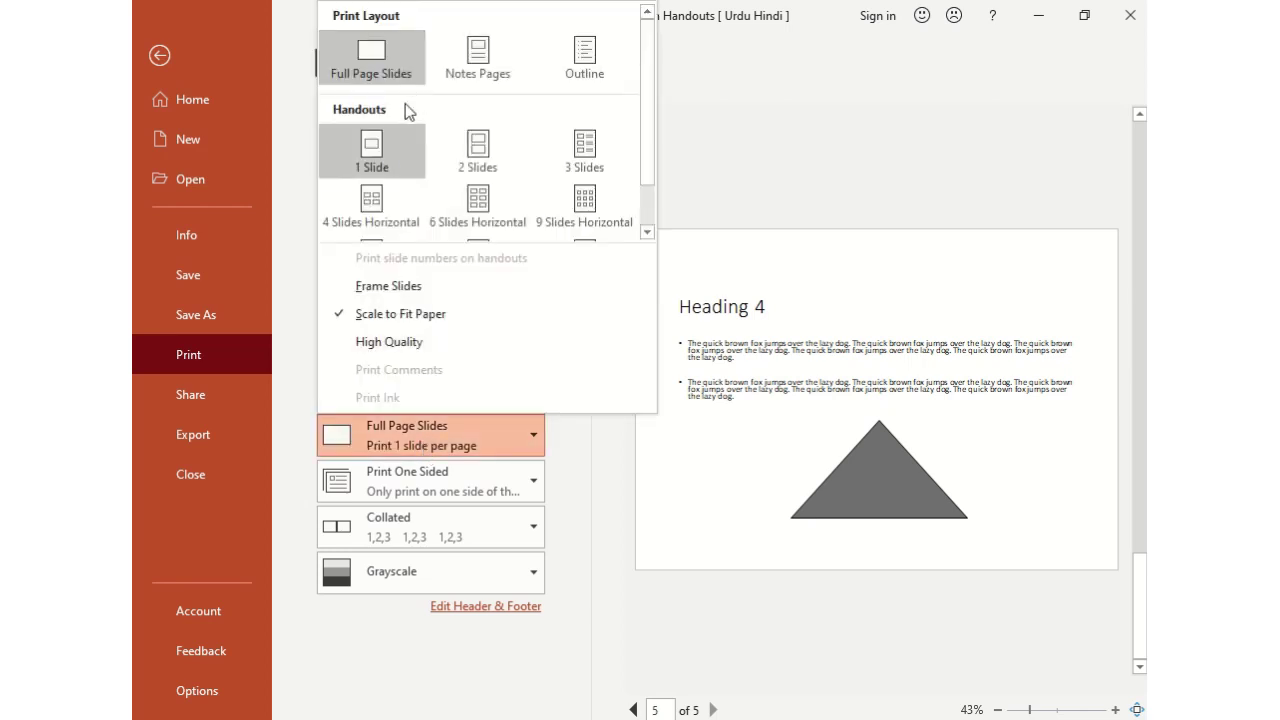
left_click(384, 156)
left_click(425, 445)
left_click(373, 166)
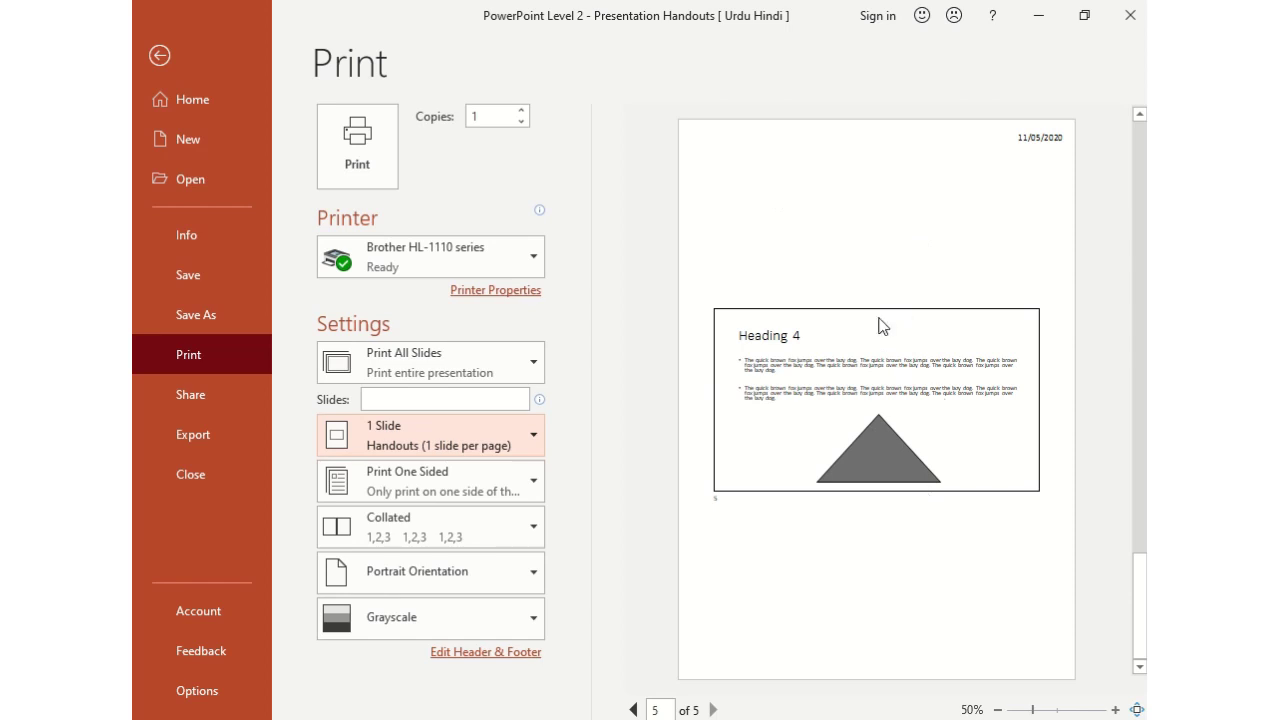
- Switch to Handouts with 2 Slides per page and page through the three-page preview
left_click(530, 453)
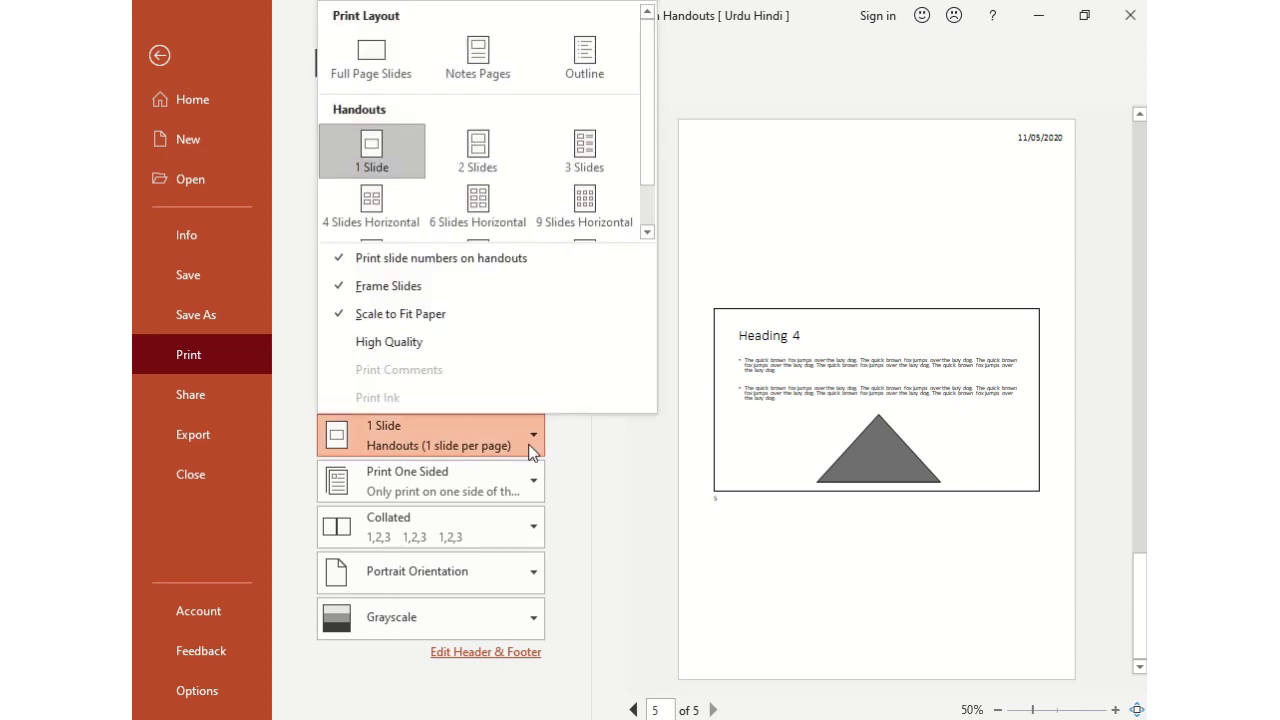
left_click(490, 163)
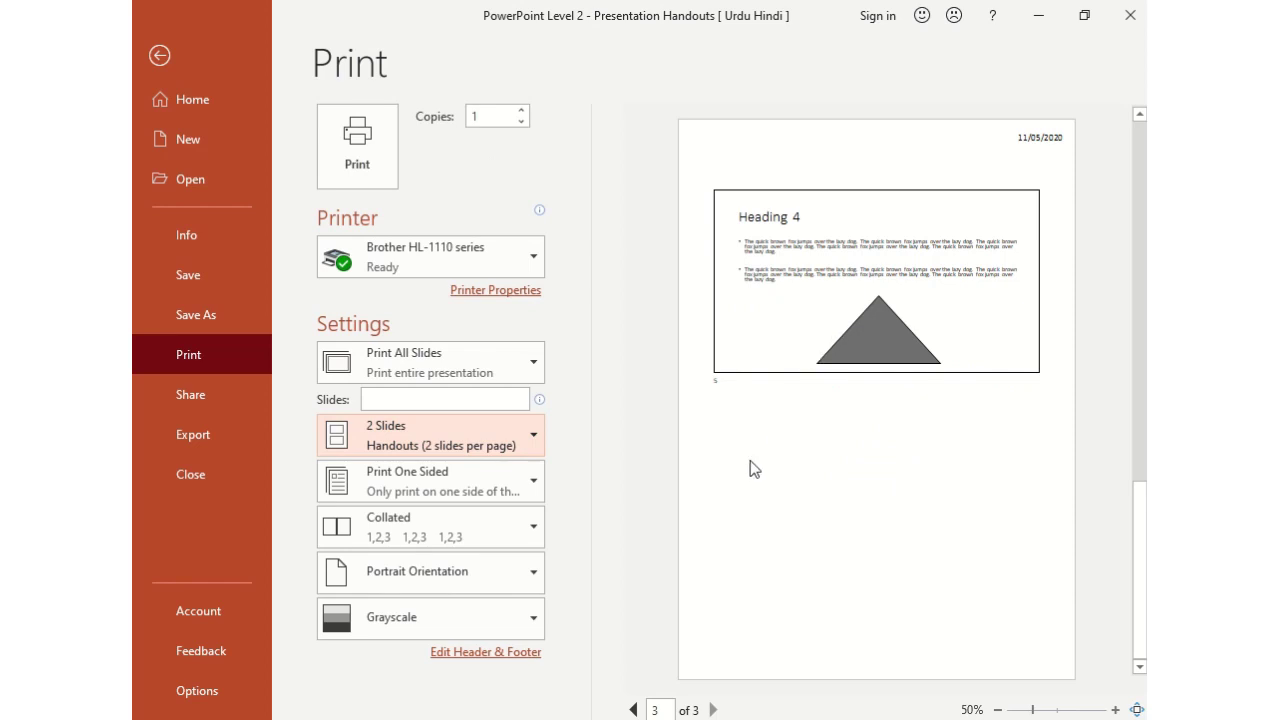
scroll(754, 469, "up", 2)
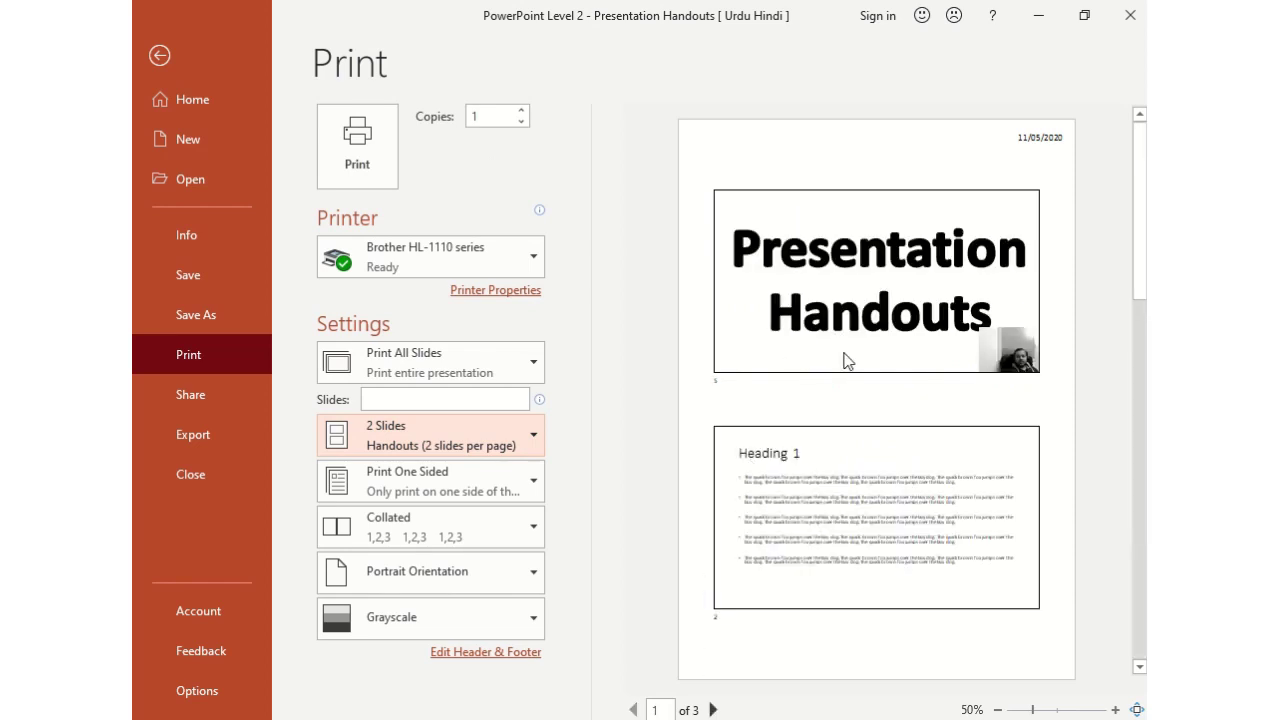
left_click(713, 709)
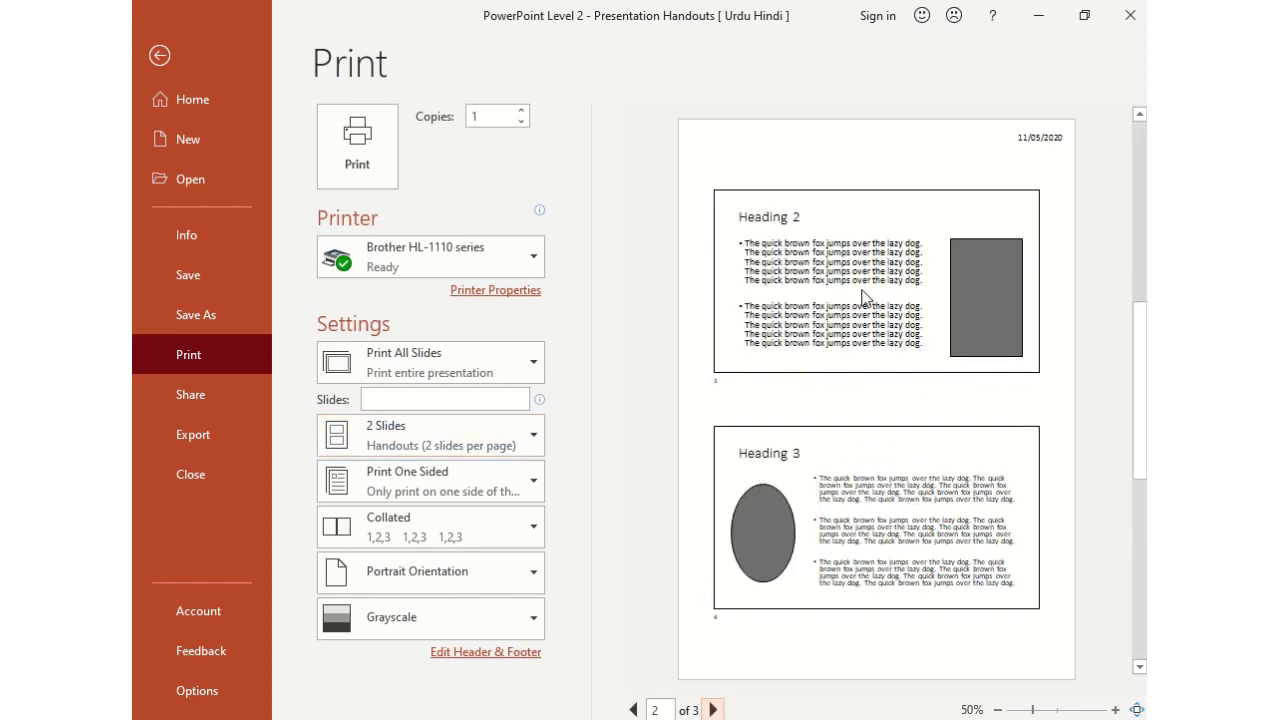
scroll(767, 490, "down", 1)
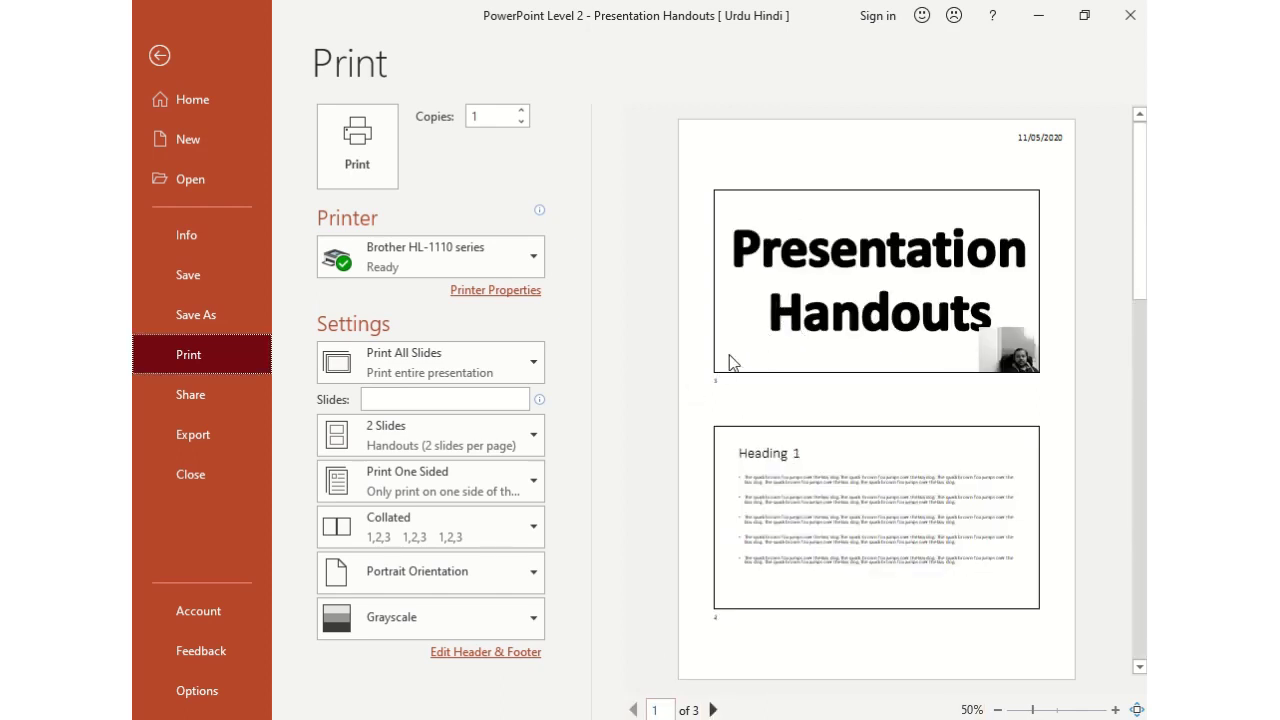
left_click(490, 445)
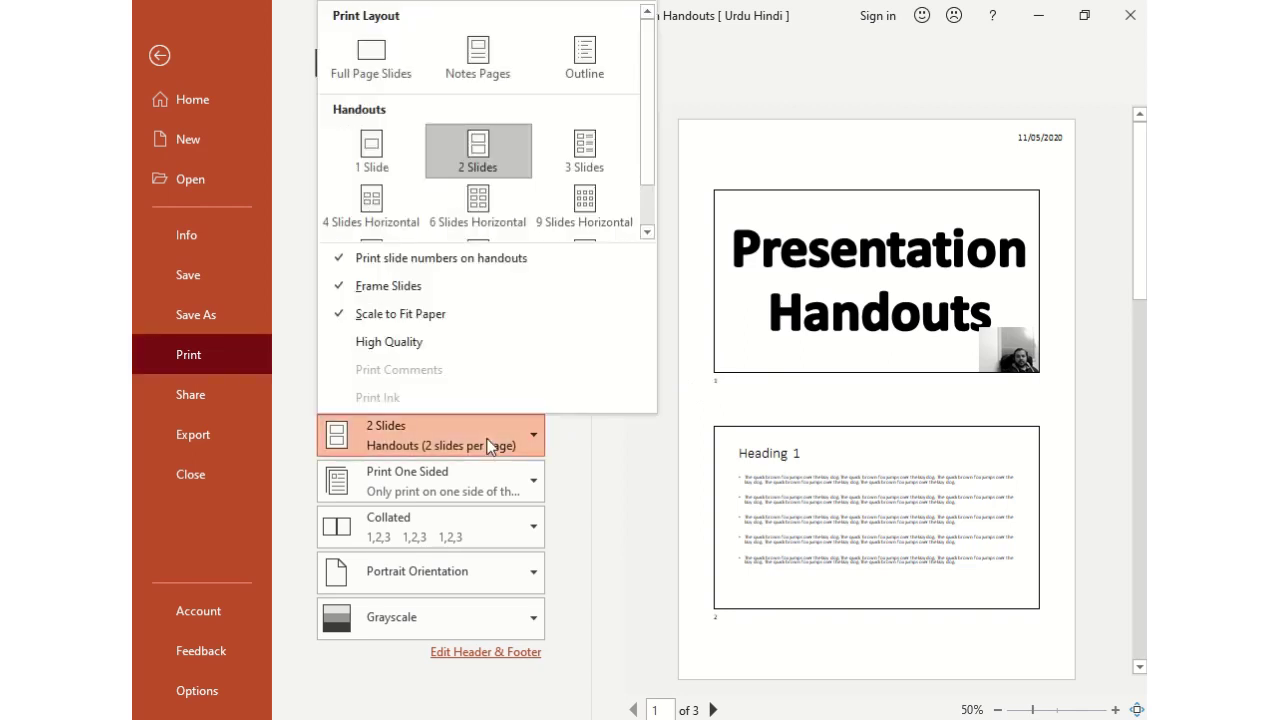
left_click(601, 160)
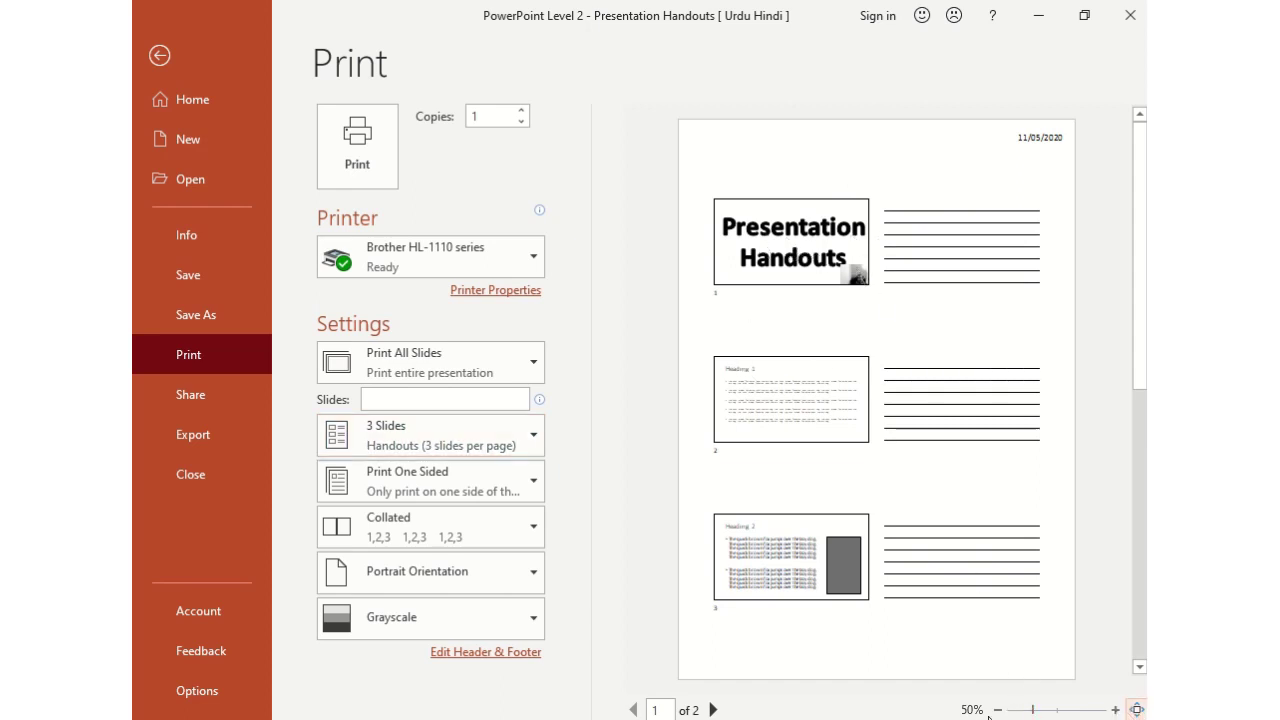
left_click(1113, 710)
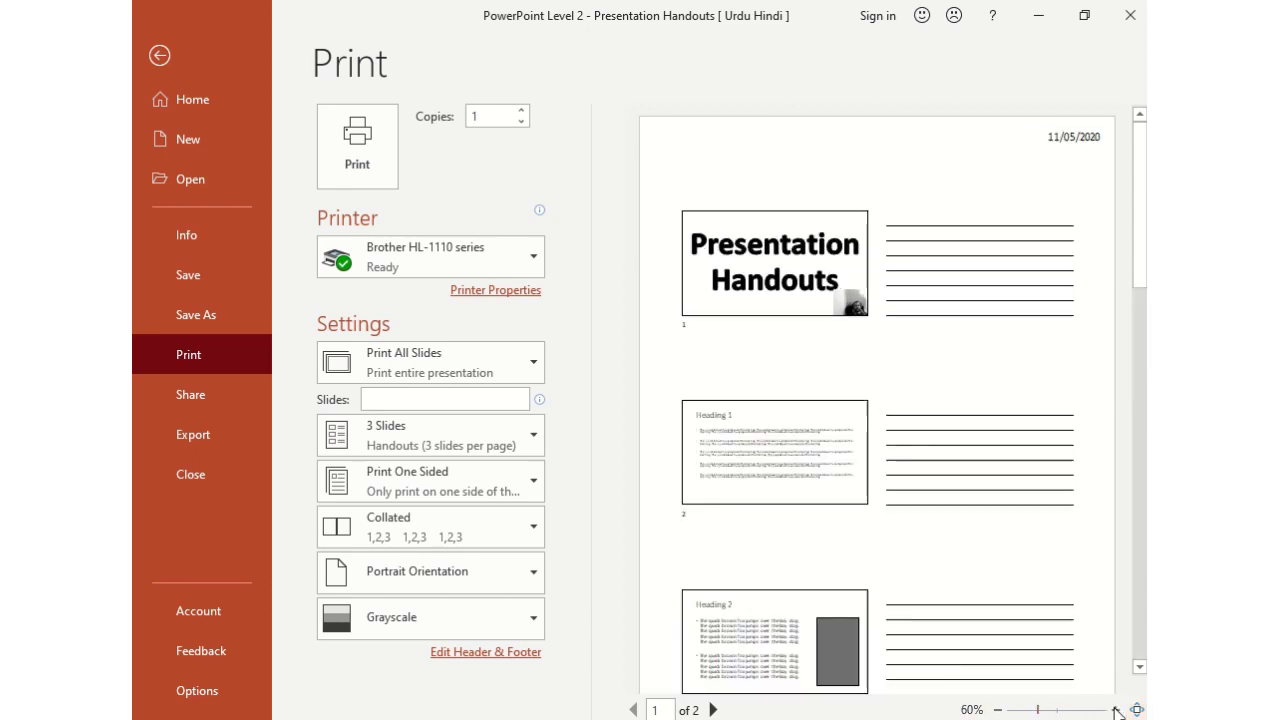
left_click(1114, 710)
left_click(1115, 710)
left_click(1116, 710)
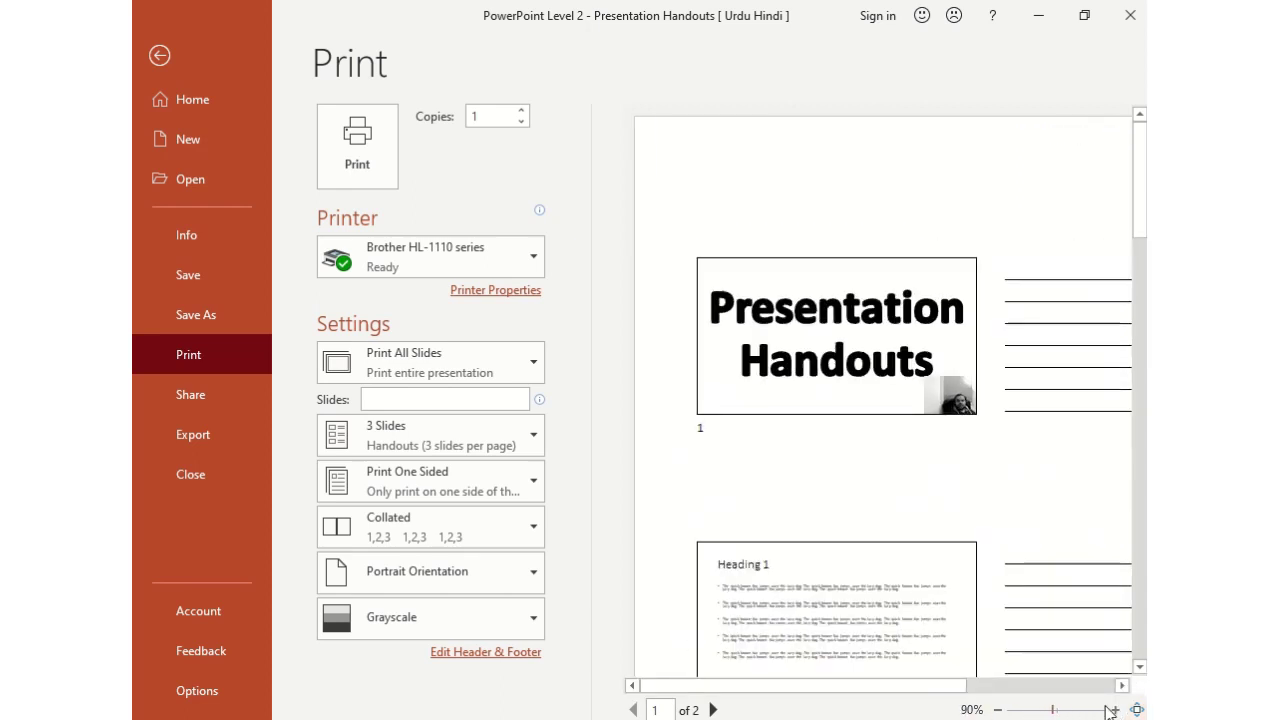
left_click(1116, 710)
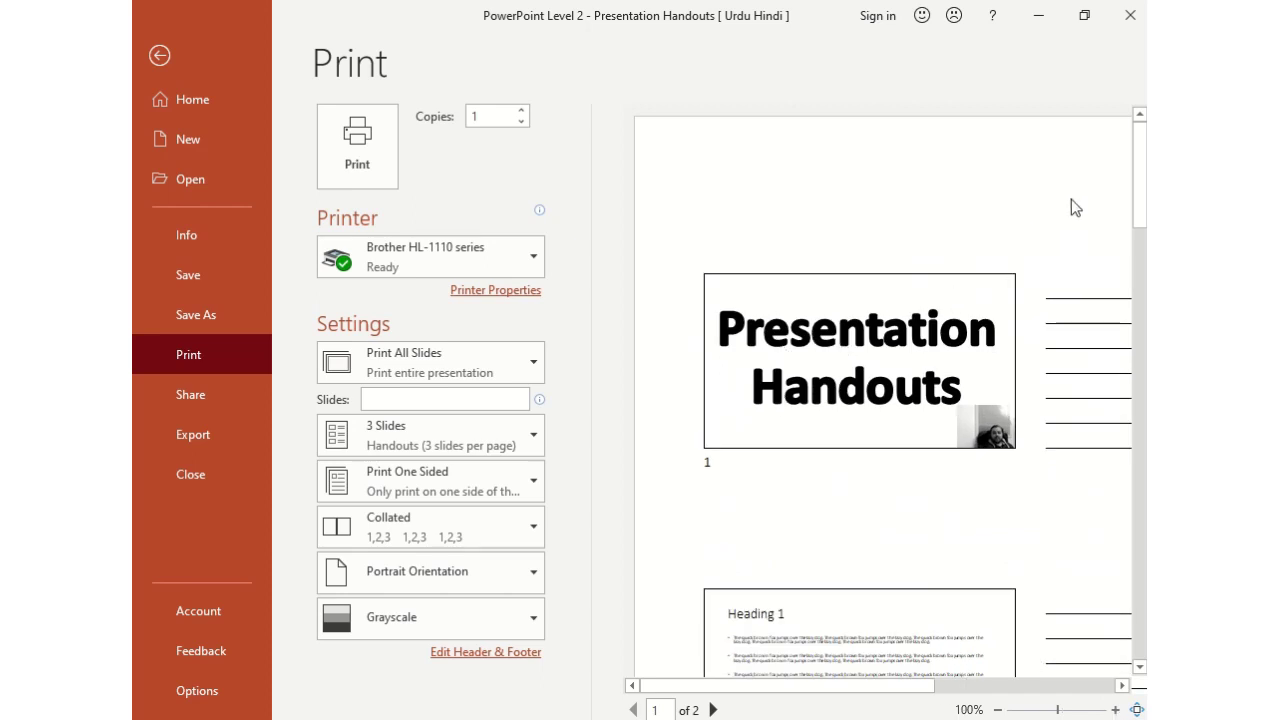
left_click_drag(1136, 179, 1131, 282)
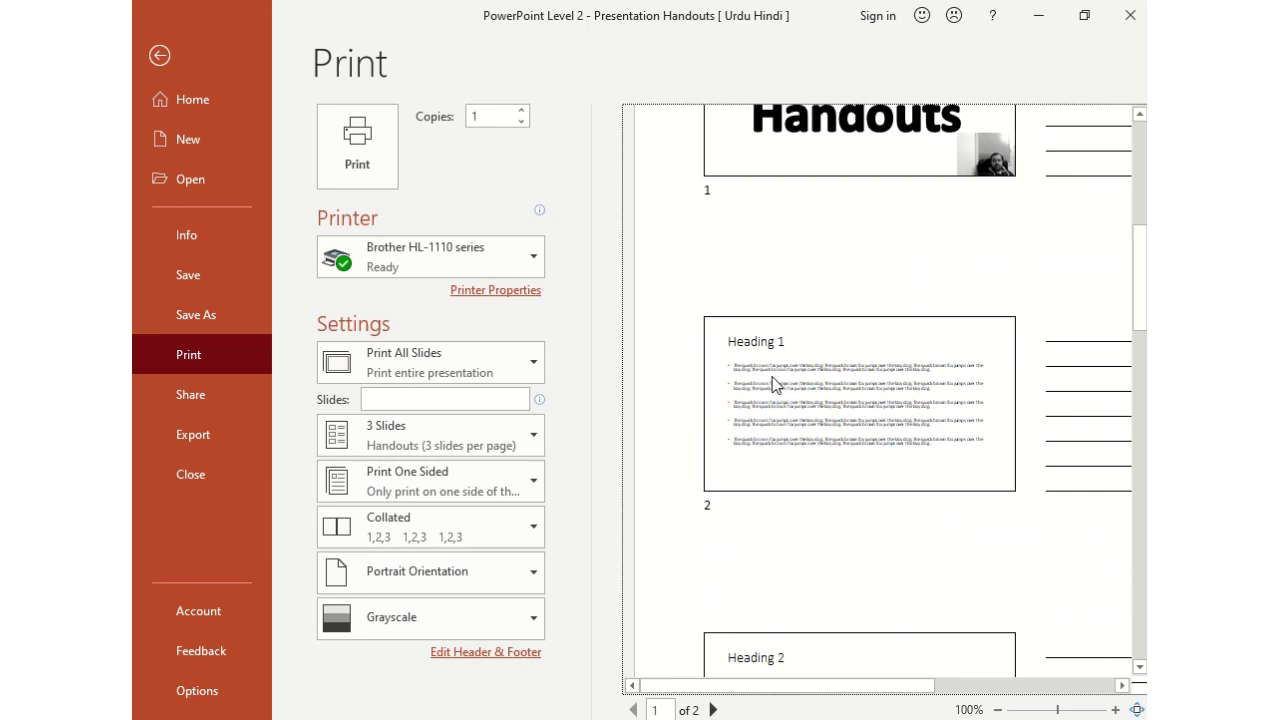
left_click(997, 710)
left_click(997, 710)
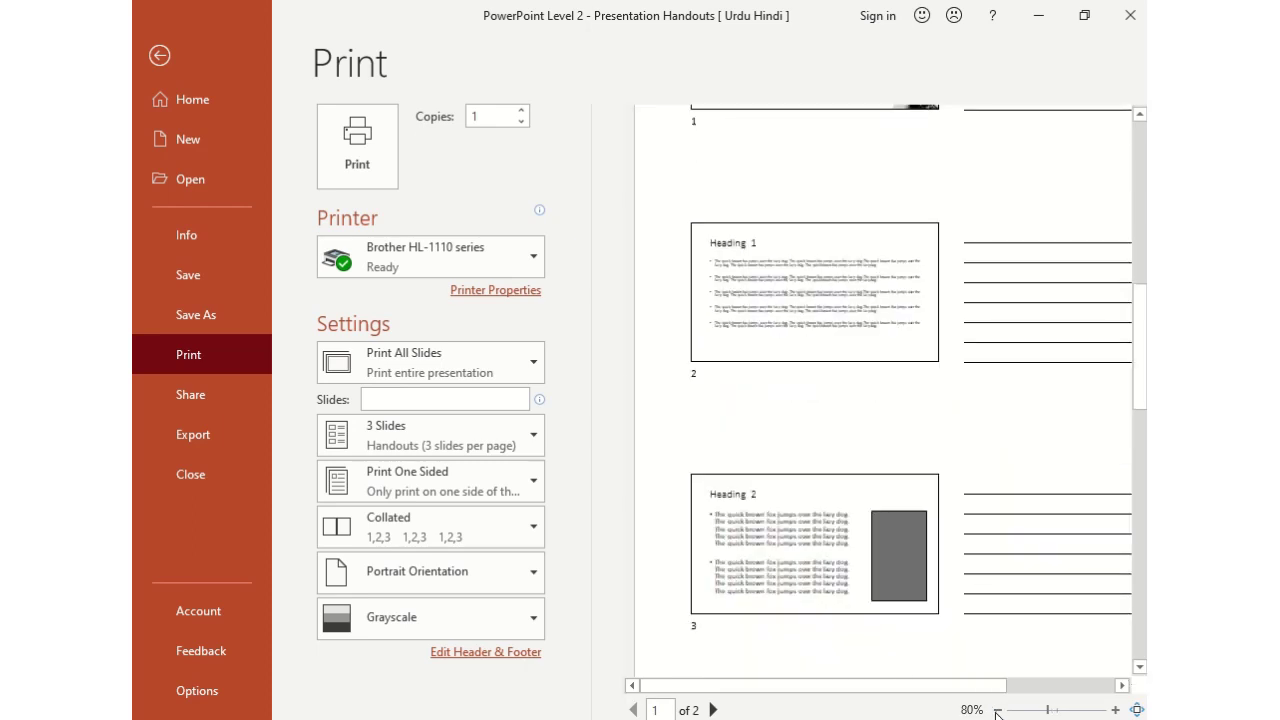
left_click(997, 710)
left_click(997, 710)
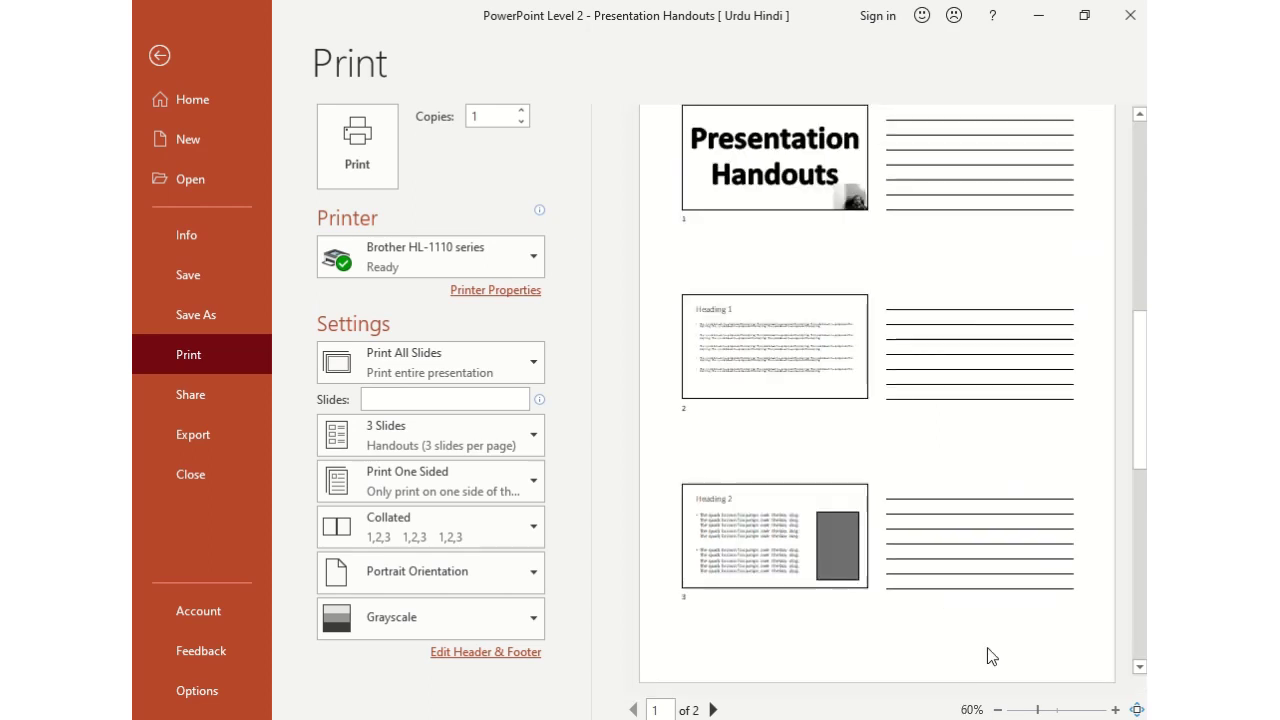
left_click(997, 710)
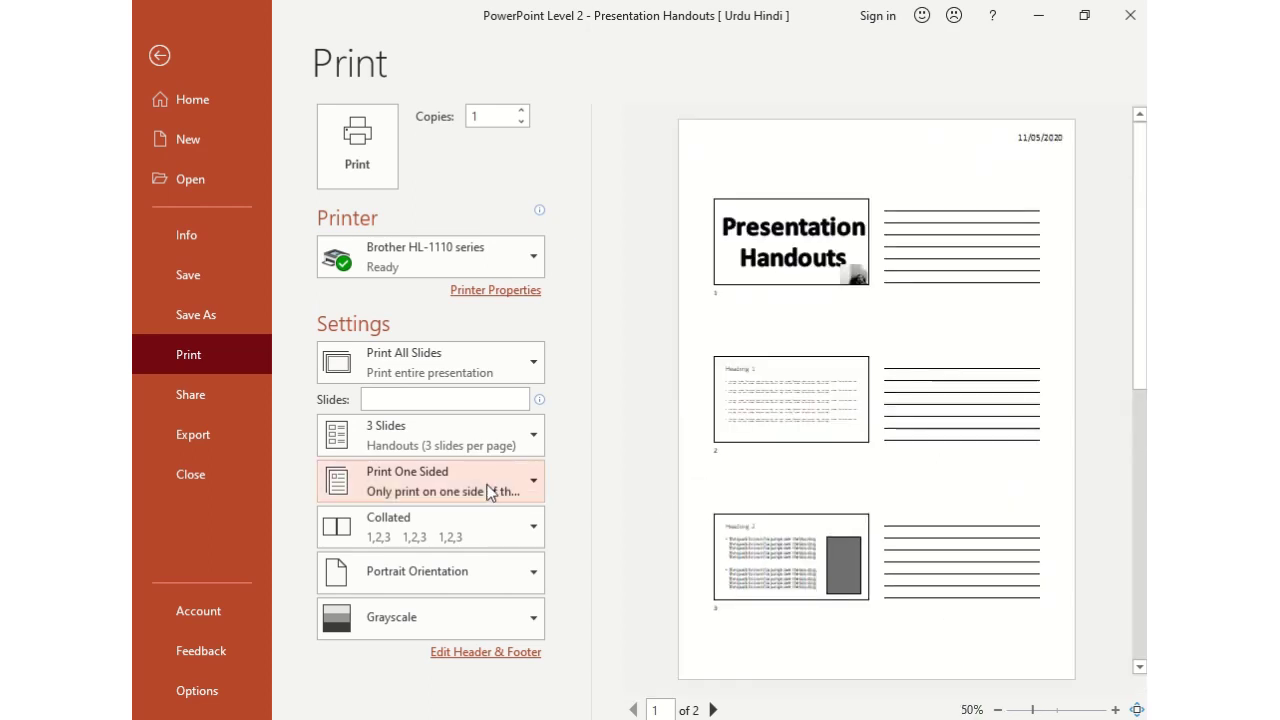
- Set the handouts to 4 Slides Horizontal, then change them to 4 Slides Vertical
left_click(478, 452)
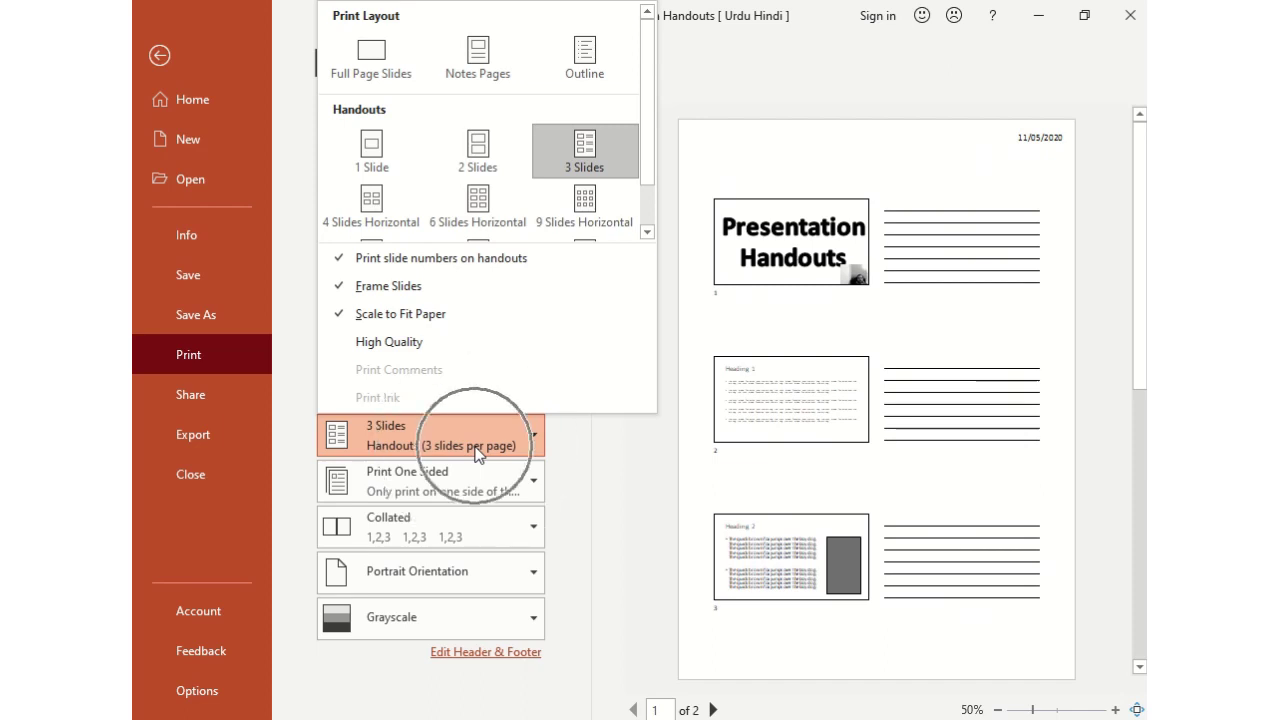
left_click(388, 226)
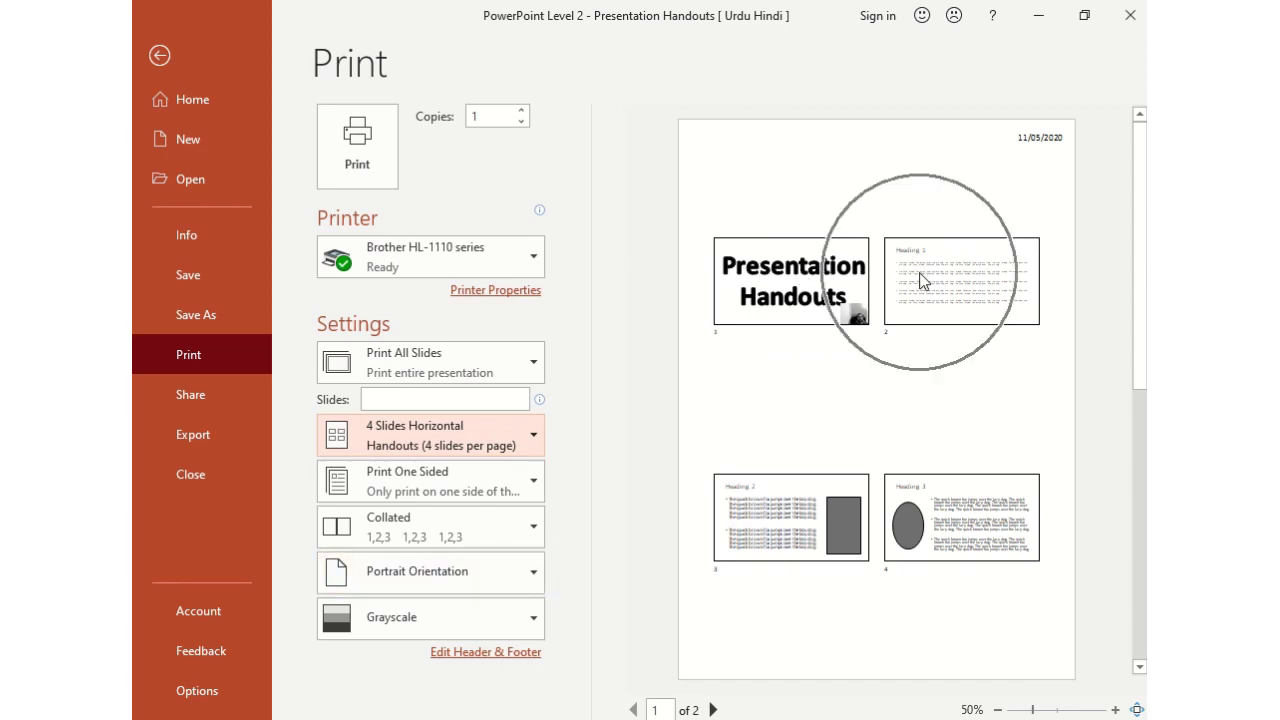
left_click(423, 441)
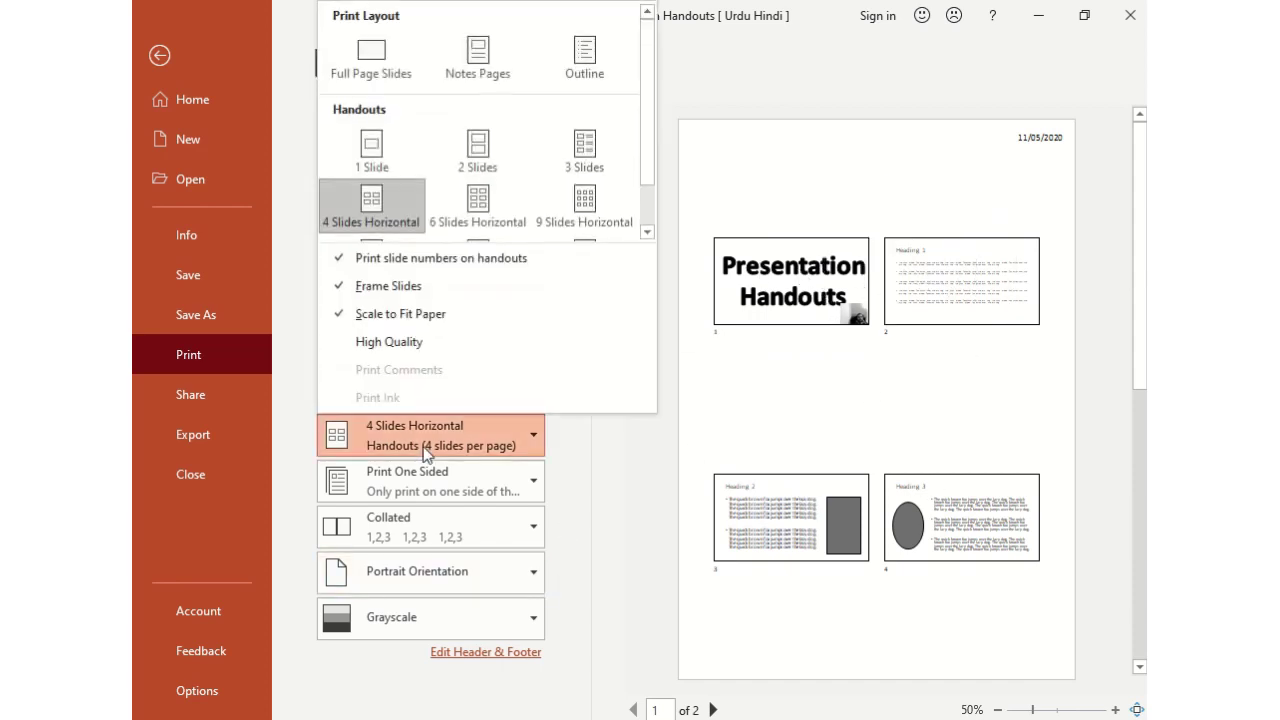
left_click(648, 230)
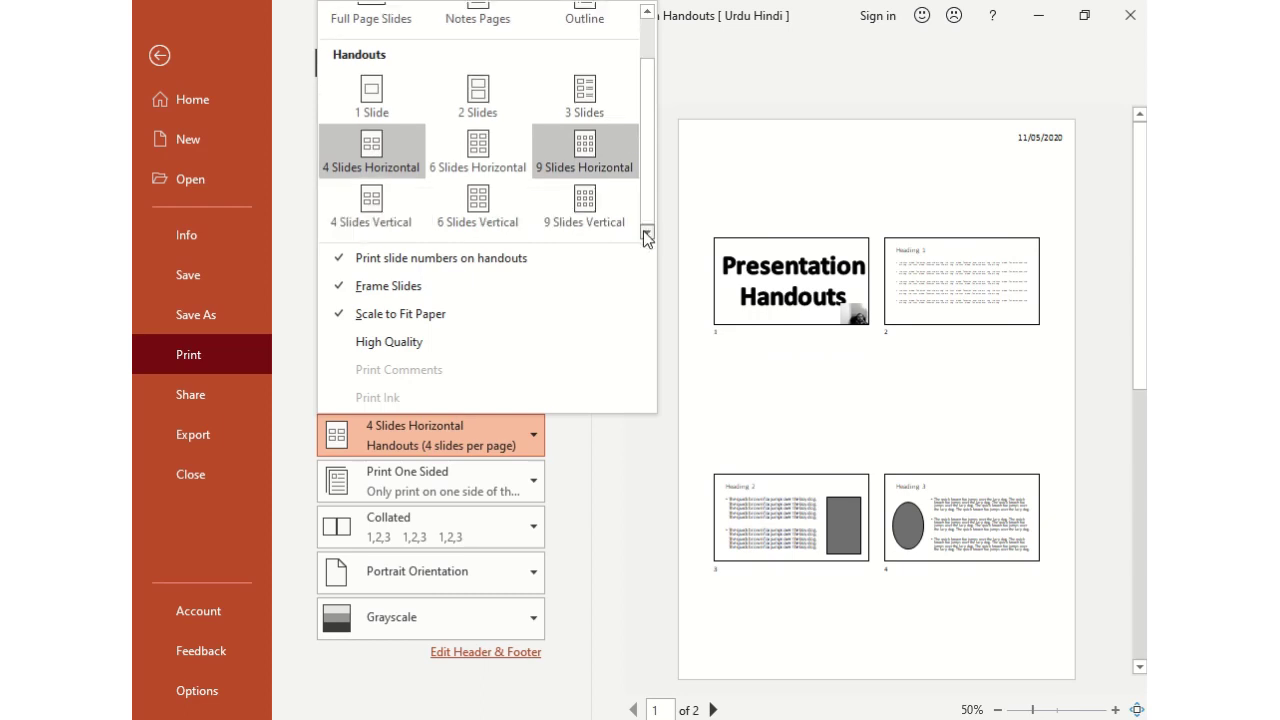
left_click(382, 213)
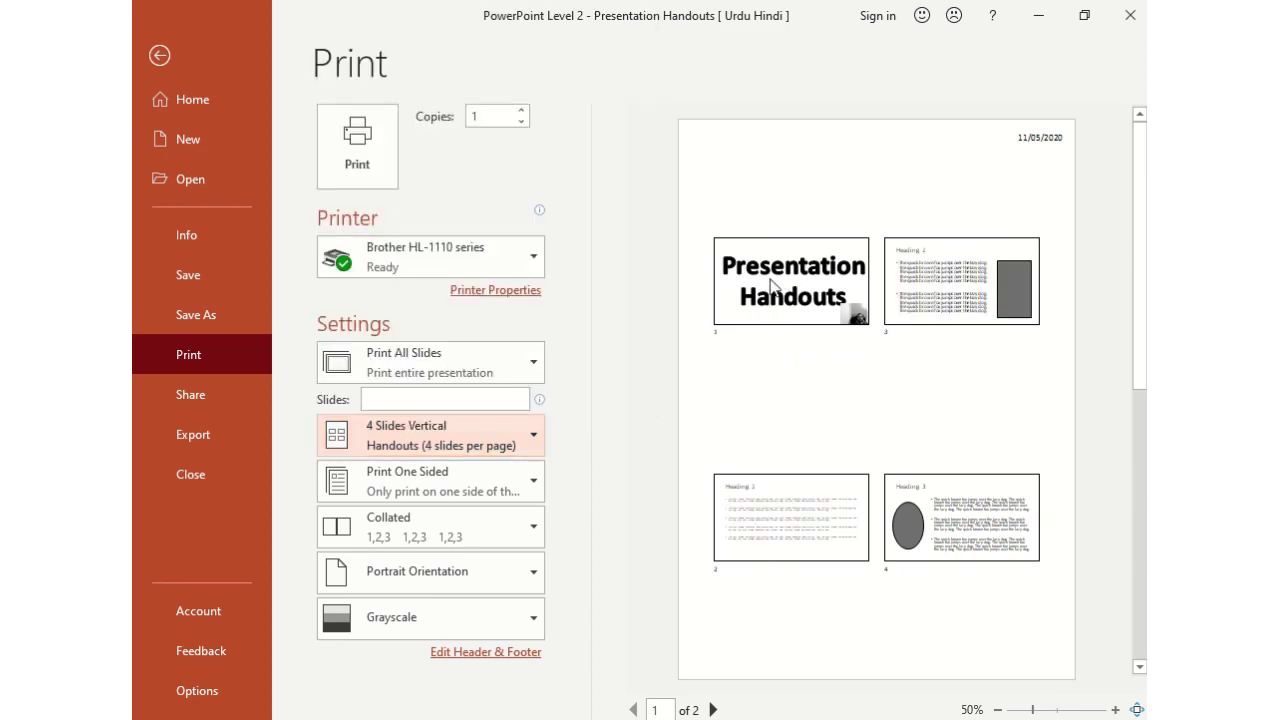
left_click(780, 513)
left_click(502, 436)
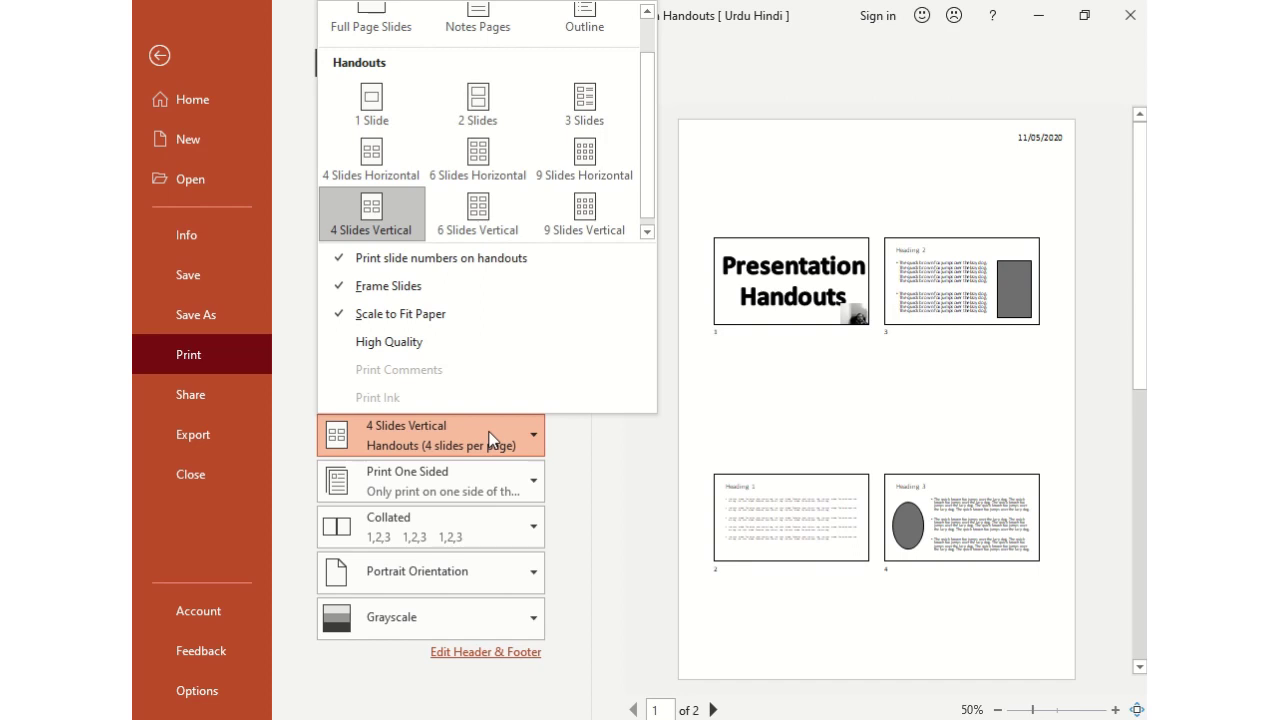
left_click(489, 437)
- Choose 6 Slides Vertical handouts, fitting all five slides on one page
left_click(486, 208)
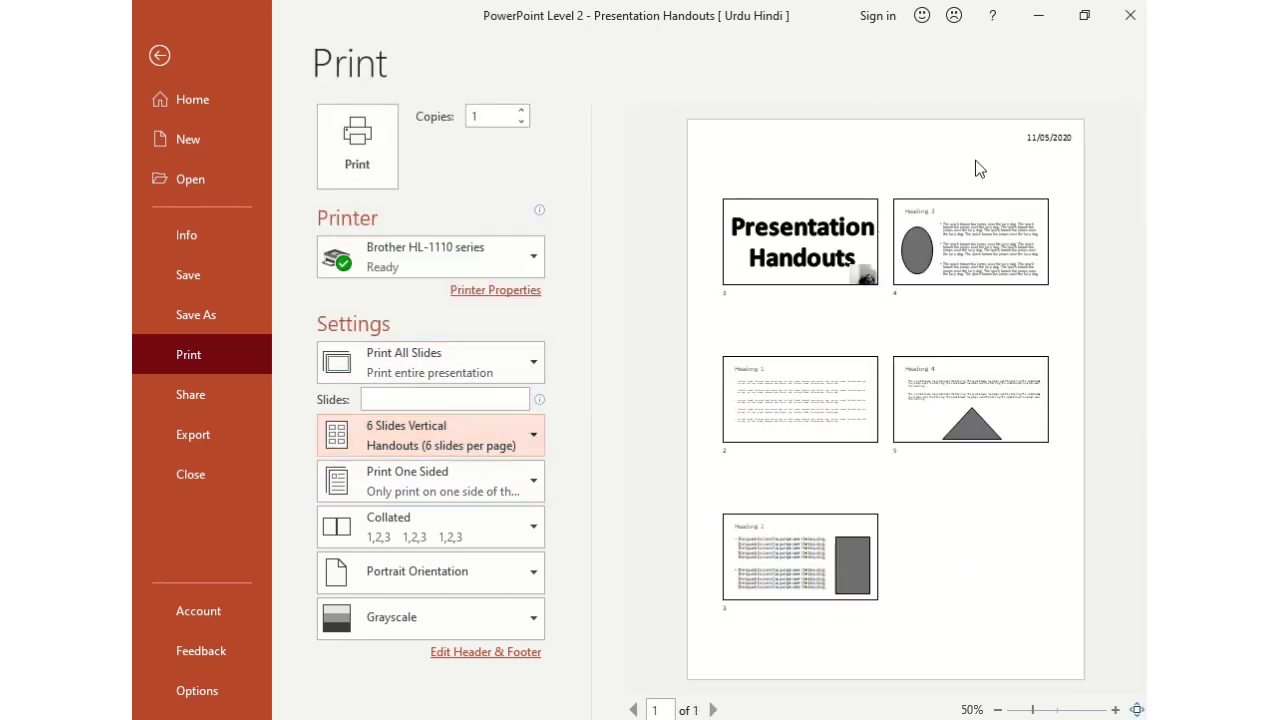
left_click(818, 298)
left_click(818, 298)
left_click(741, 332)
- Change the handout layout to 3 Slides per page with note lines
left_click(529, 448)
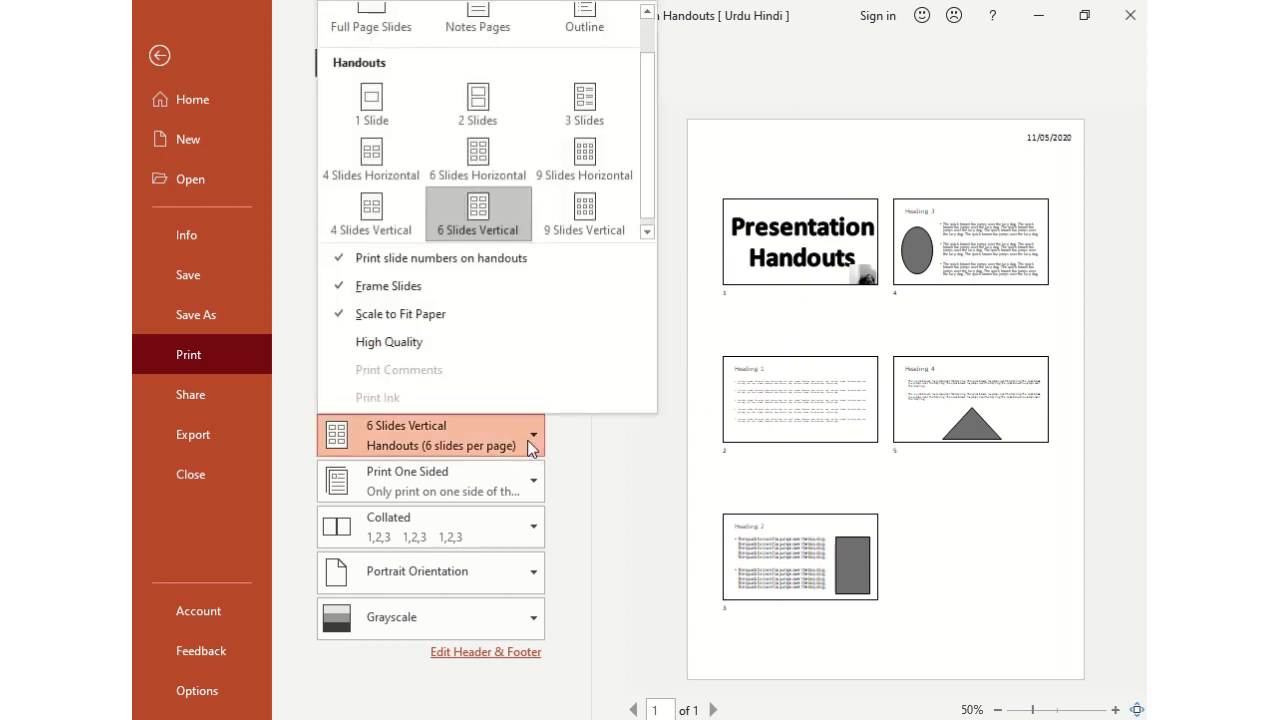
left_click(600, 220)
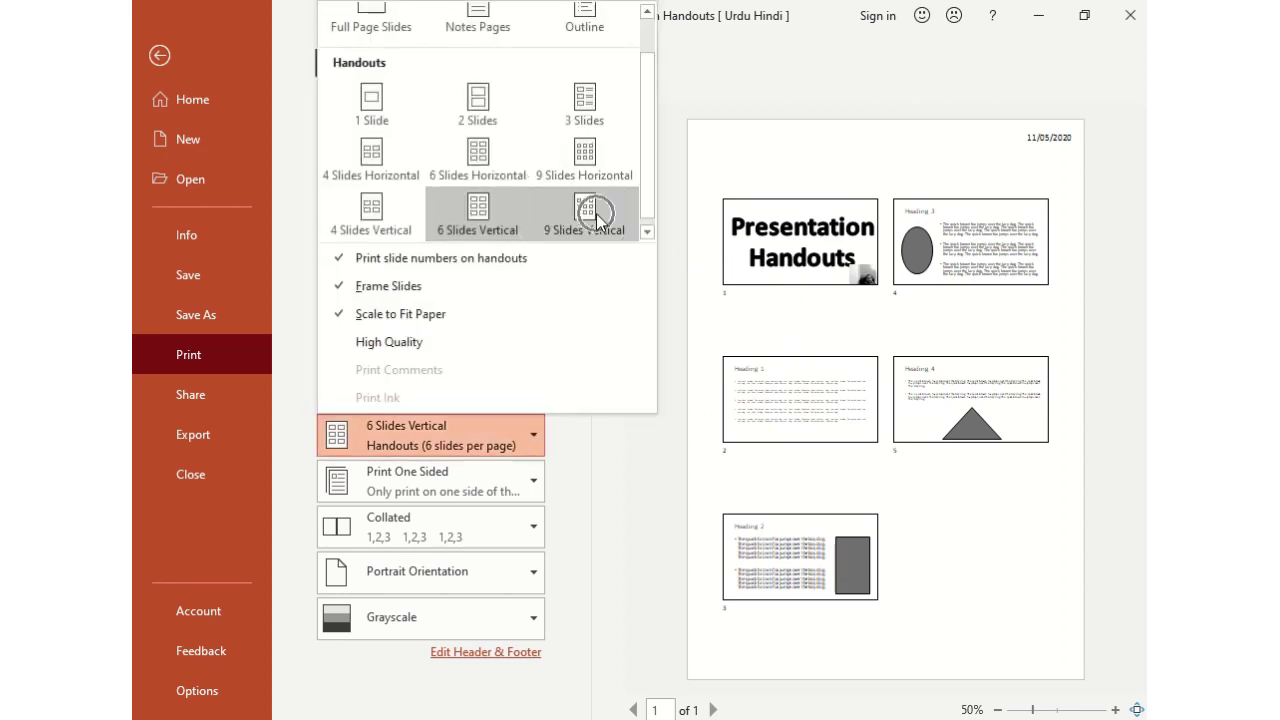
left_click(587, 110)
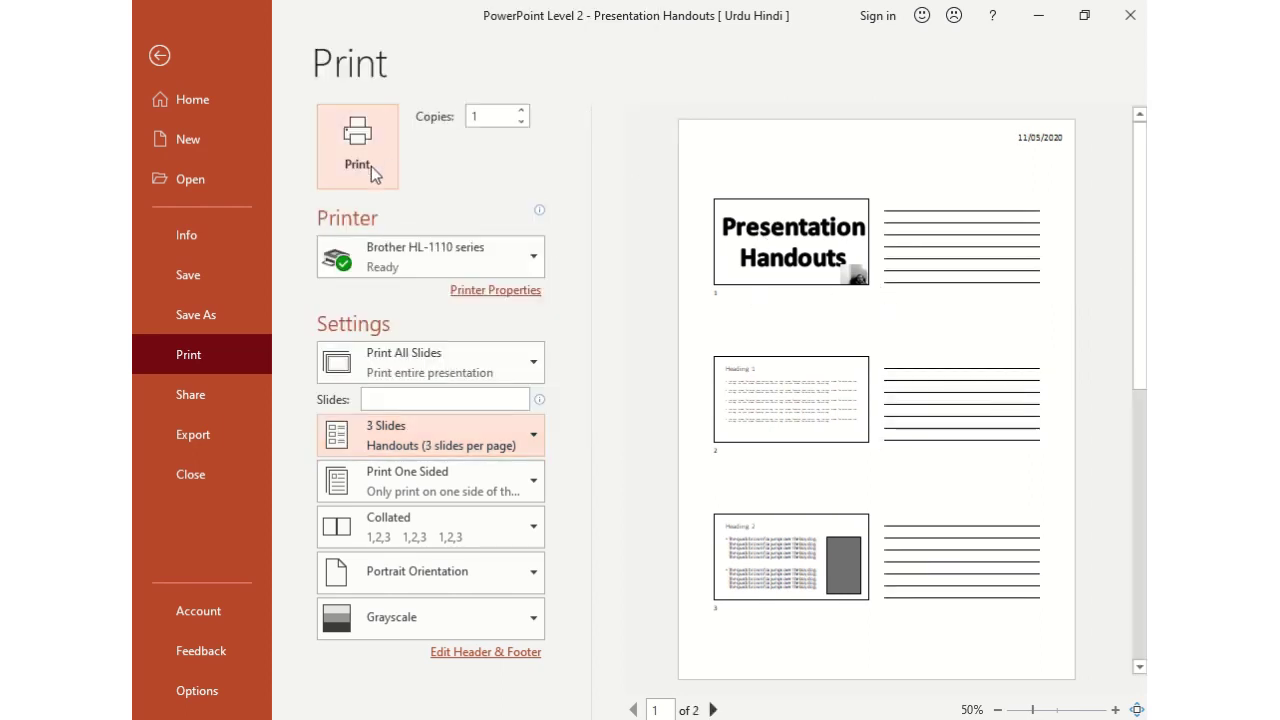
- Review the printer list, keep Brother HL-1110, and leave Backstage for Normal view
left_click(476, 247)
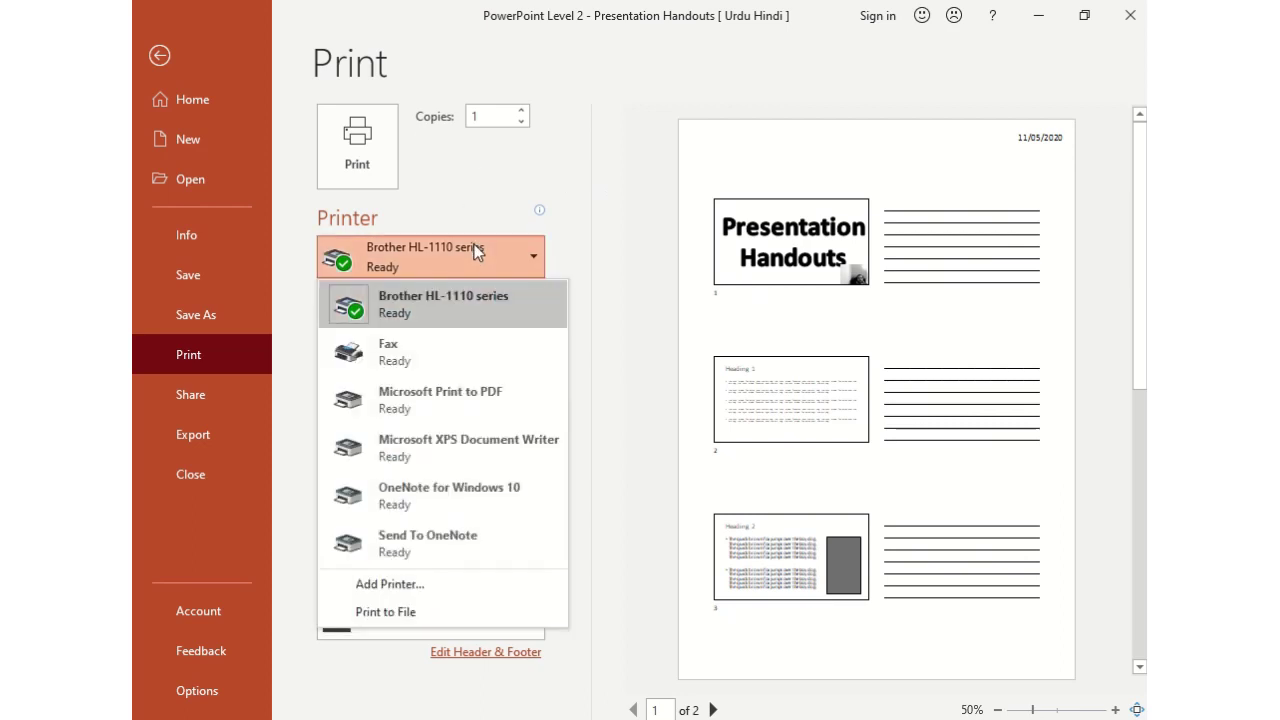
left_click(497, 405)
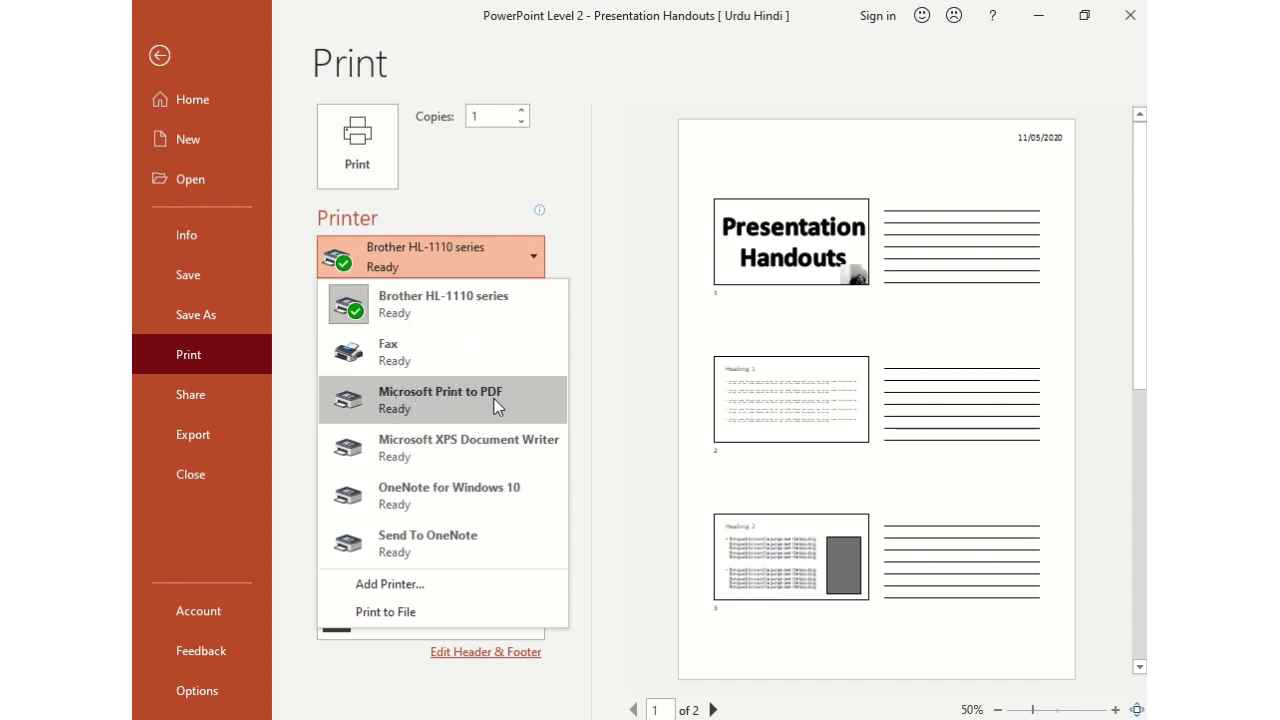
left_click(497, 405)
left_click(630, 210)
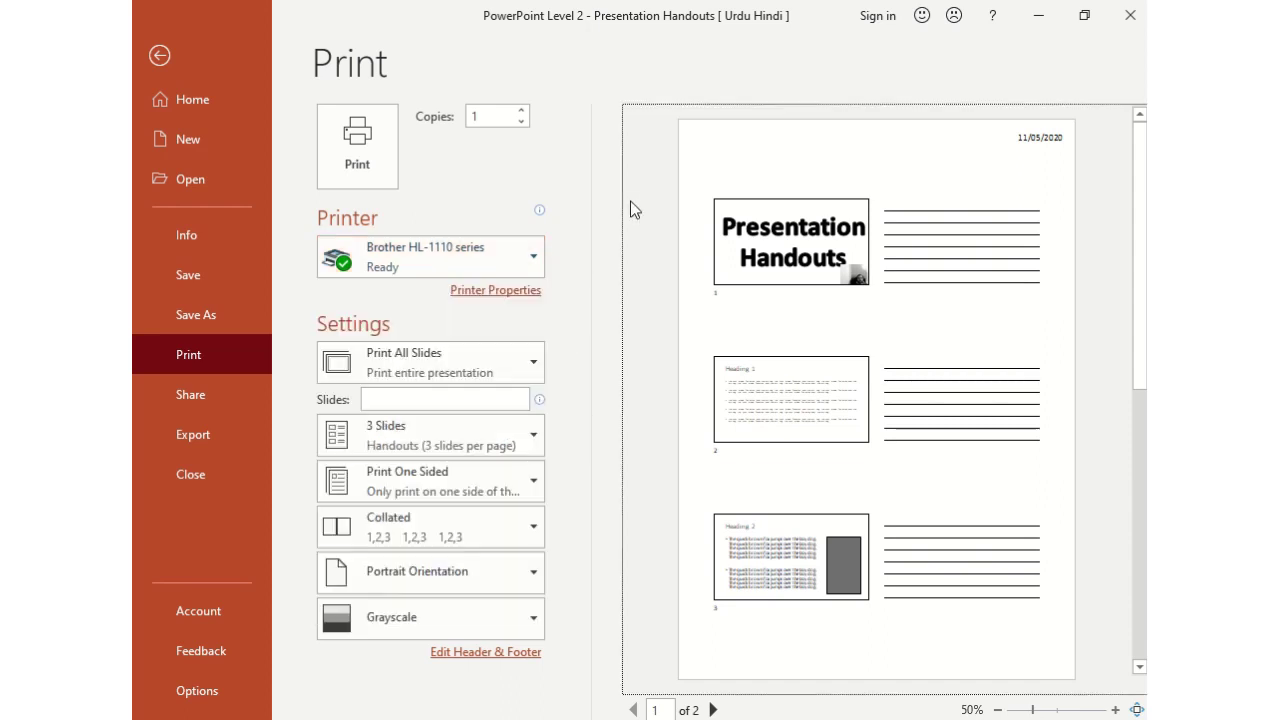
left_click(158, 57)
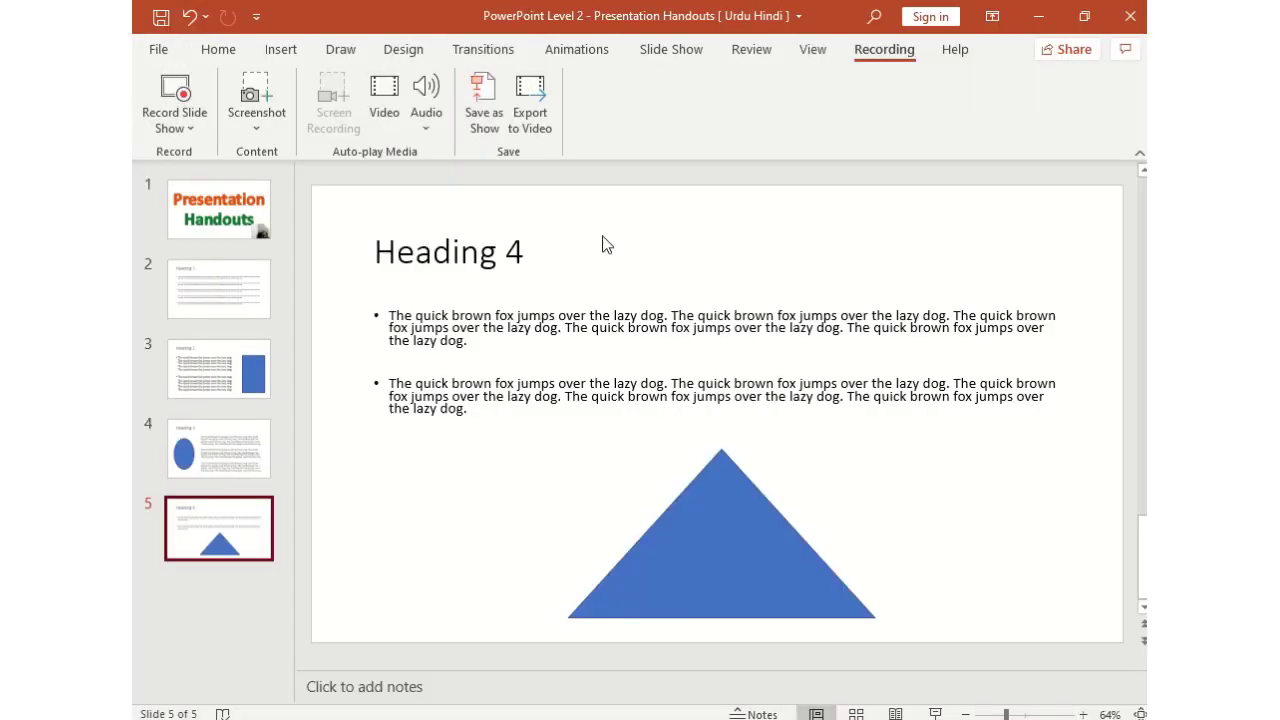